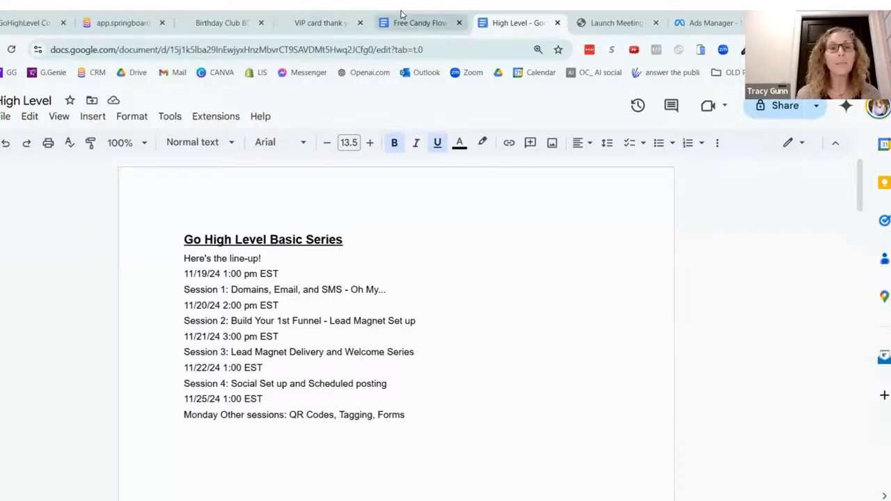
# Switch to the Springboard CRM and open its list of automation workflows.
pyautogui.moveTo(401, 14)
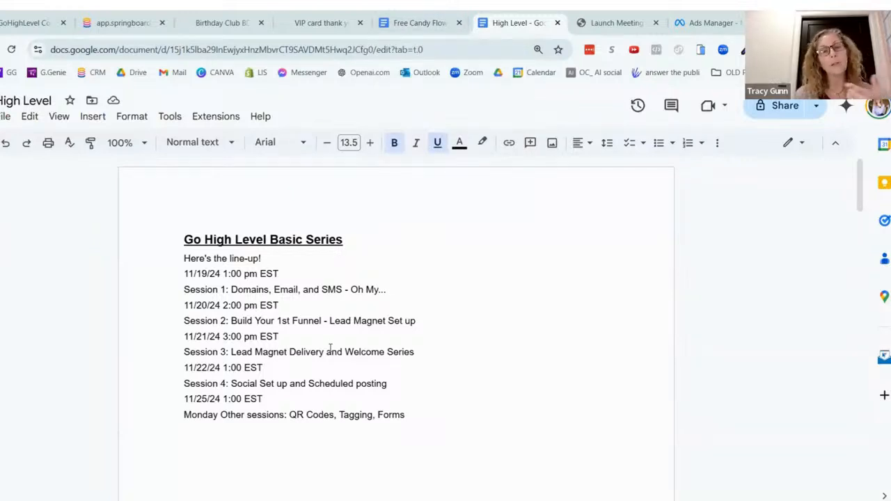
pyautogui.click(117, 26)
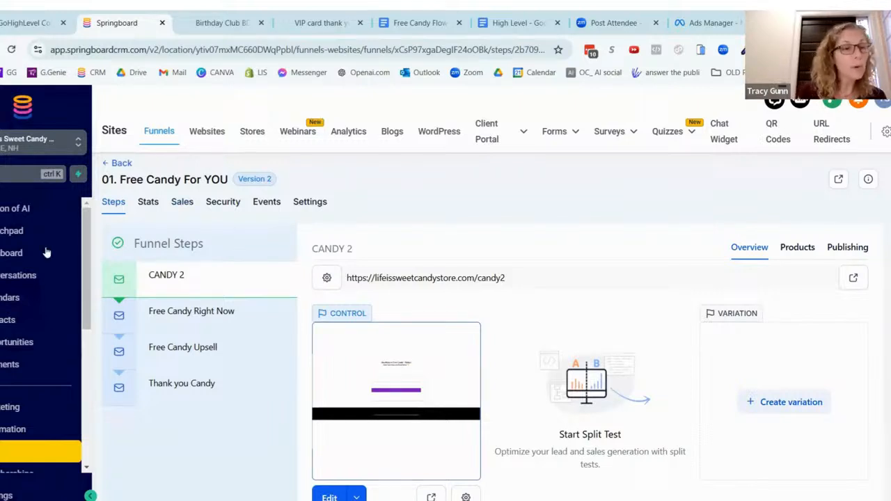
pyautogui.click(4, 430)
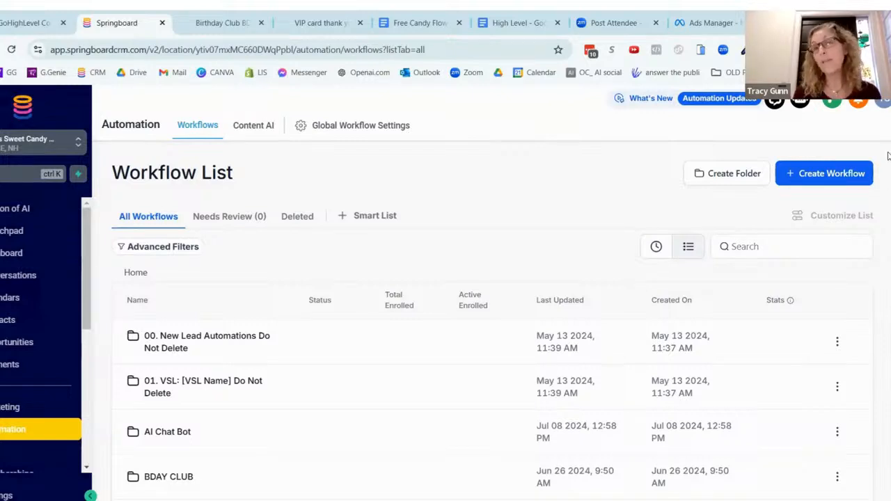
# Open the CANDY FLOW - Welcome Series workflow from the BDAY CLUB folder.
pyautogui.scroll(-2, 889, 228)
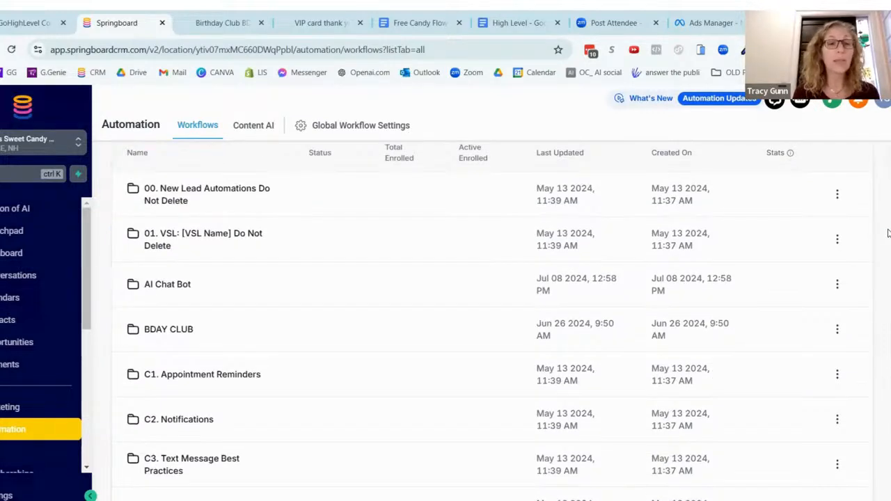
pyautogui.scroll(-1, 888, 230)
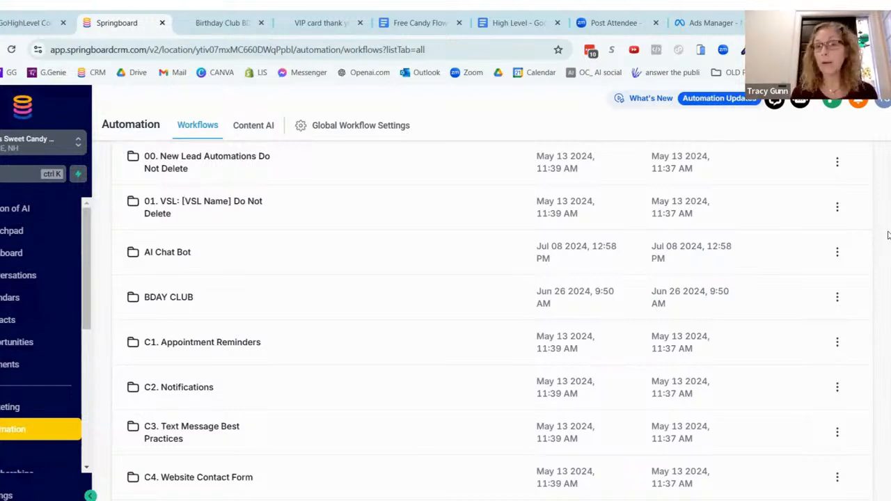
pyautogui.scroll(-3, 888, 257)
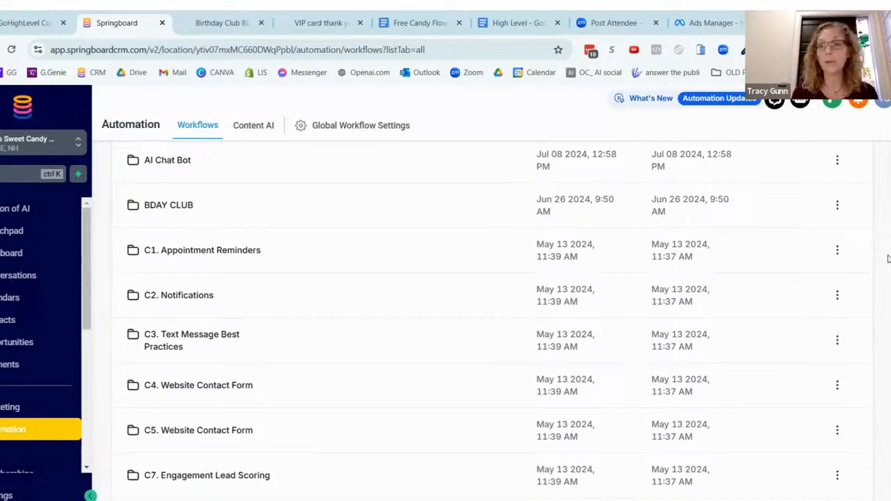
pyautogui.scroll(2, 888, 259)
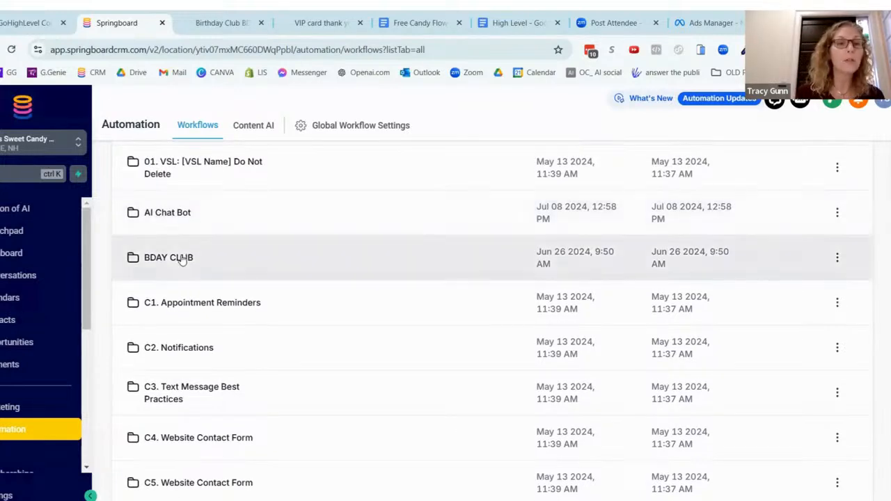
pyautogui.doubleClick(182, 258)
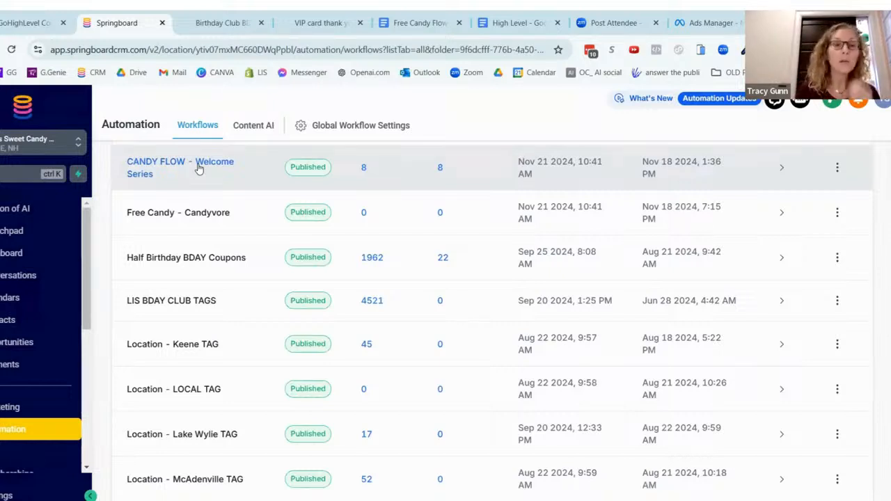
pyautogui.click(199, 168)
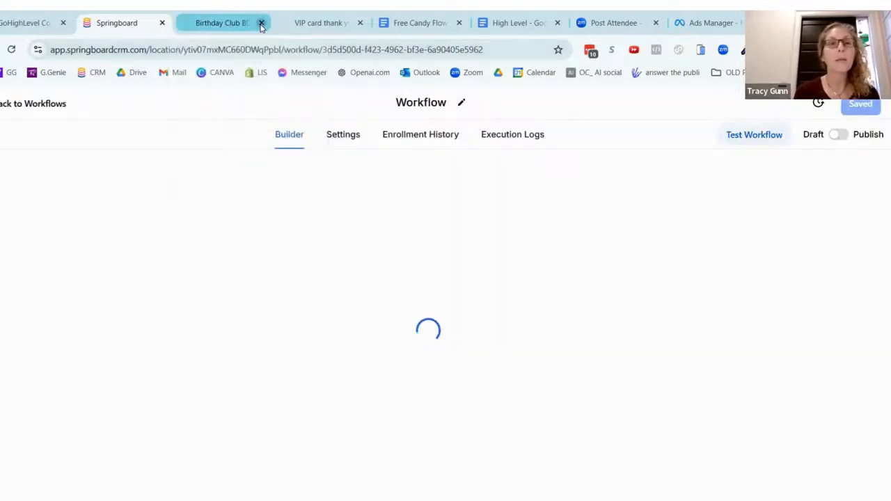
# Close the Birthday Club and VIP card thank you browser pages.
pyautogui.click(261, 23)
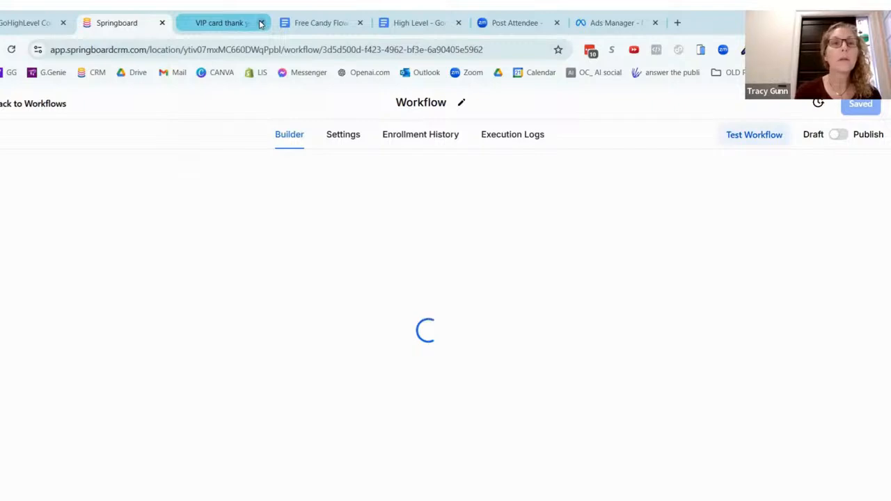
pyautogui.click(261, 23)
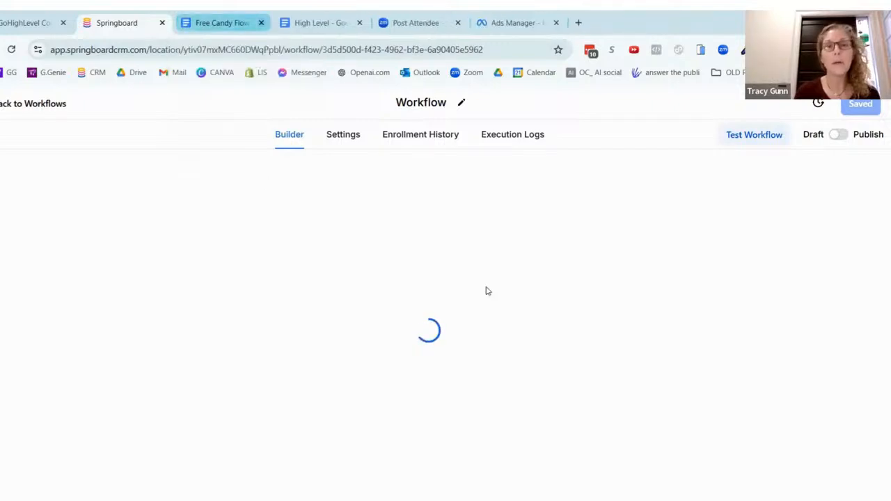
# Start adding a new trigger to the workflow, search the available triggers for "page", and clear the search.
pyautogui.scroll(-8, 567, 261)
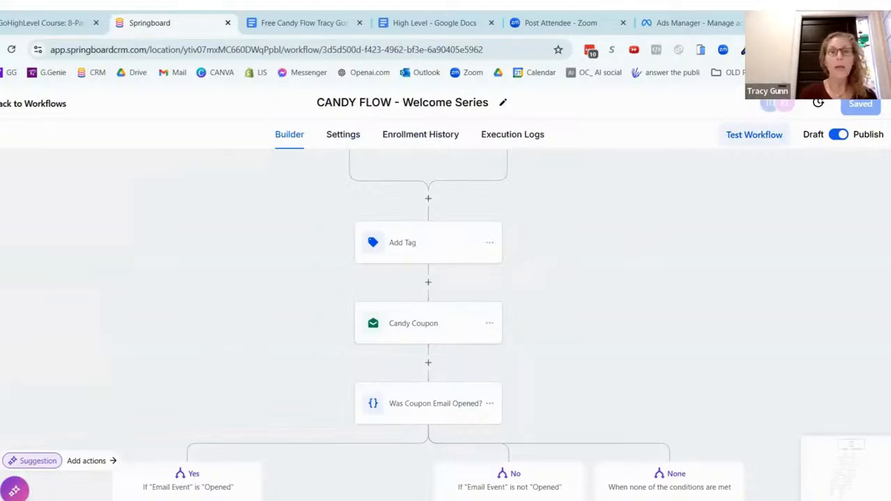
pyautogui.moveTo(636, 232); pyautogui.dragTo(635, 316)
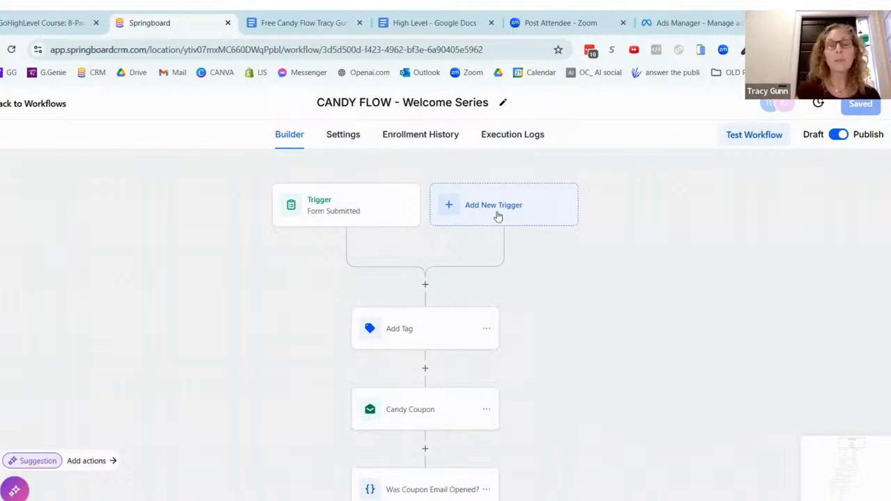
pyautogui.click(498, 217)
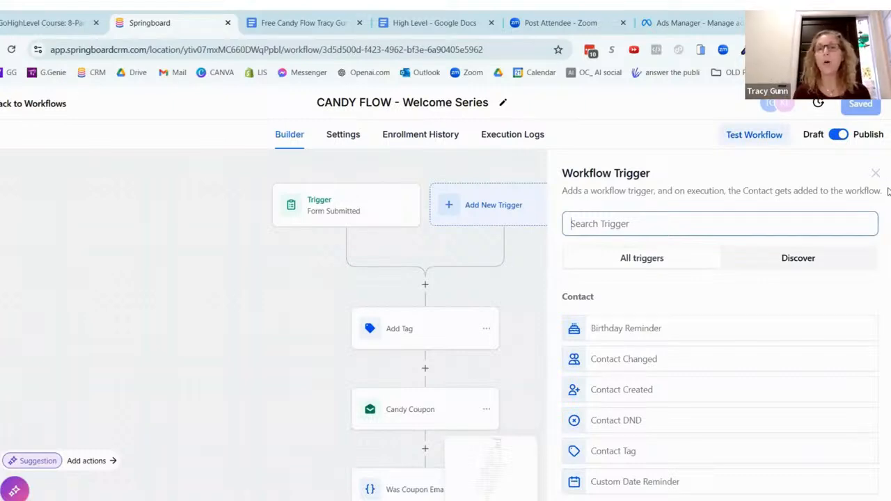
pyautogui.scroll(-2, 888, 183)
pyautogui.scroll(2, 888, 182)
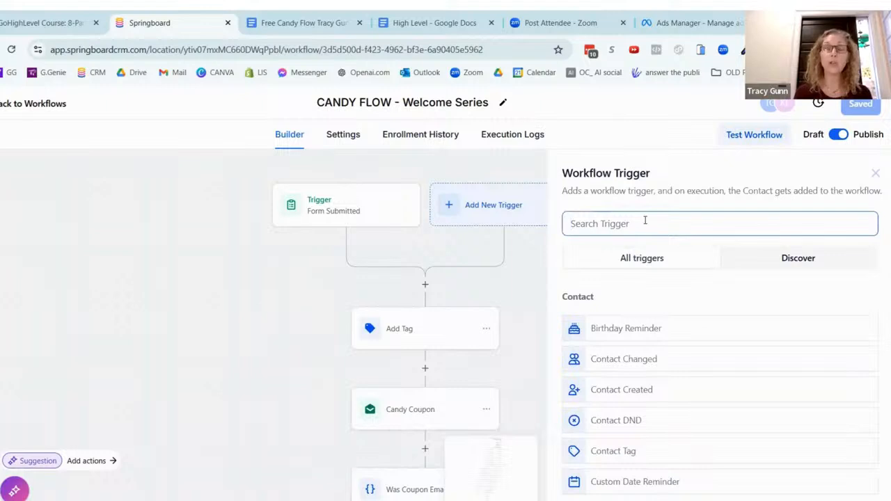
pyautogui.write('page')
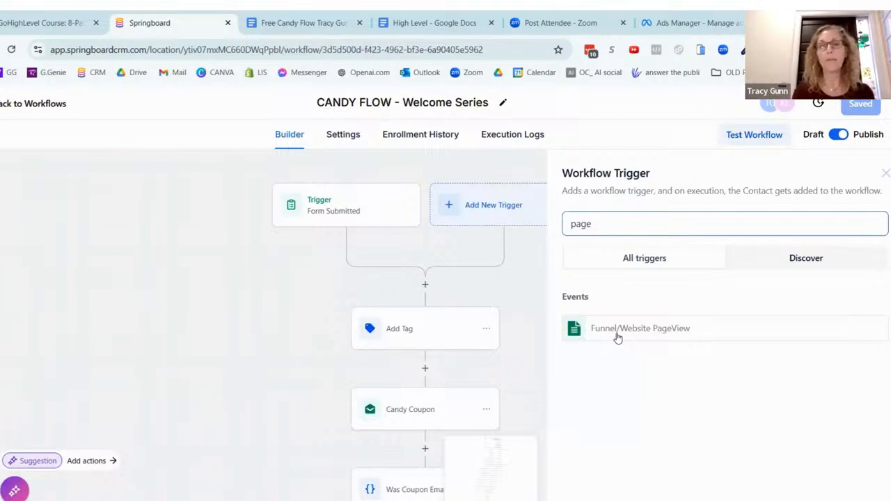
pyautogui.hotkey('ctrl', 'a')
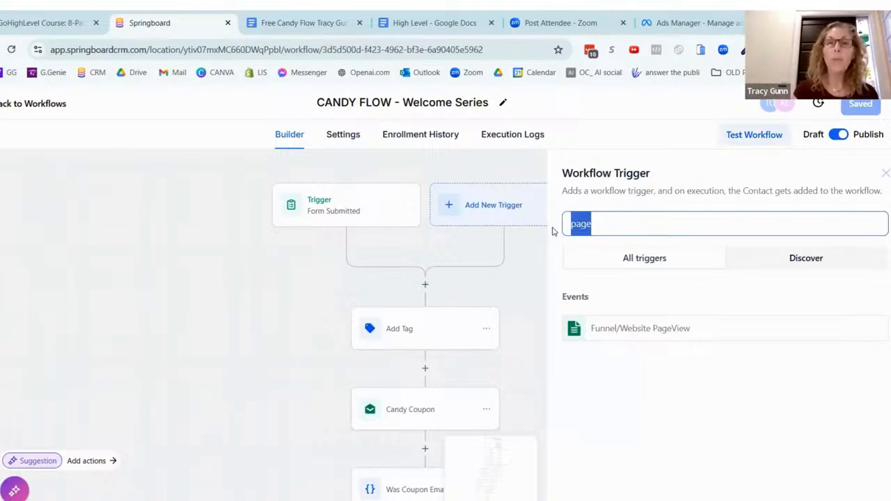
pyautogui.press('BackSpace')
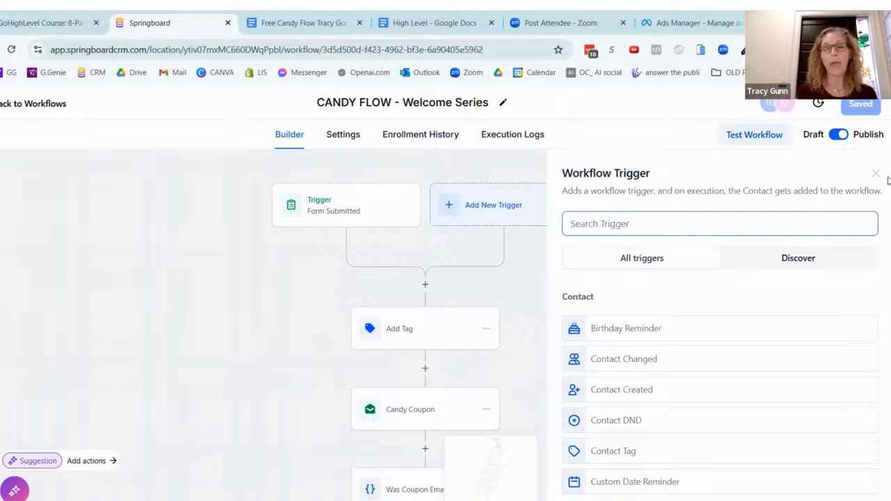
# Examine the Contact triggers available for starting the workflow.
pyautogui.scroll(-1, 887, 192)
pyautogui.scroll(-2, 888, 191)
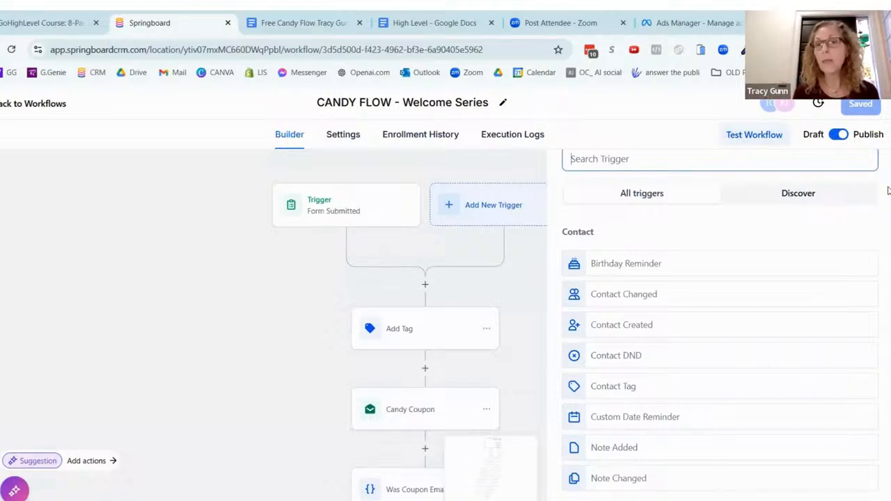
pyautogui.scroll(-1, 887, 196)
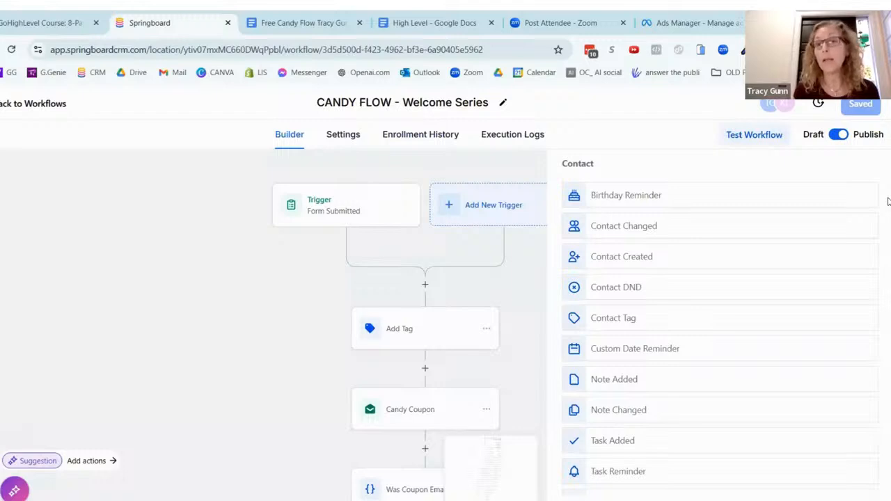
pyautogui.scroll(1, 887, 195)
pyautogui.scroll(-1, 888, 195)
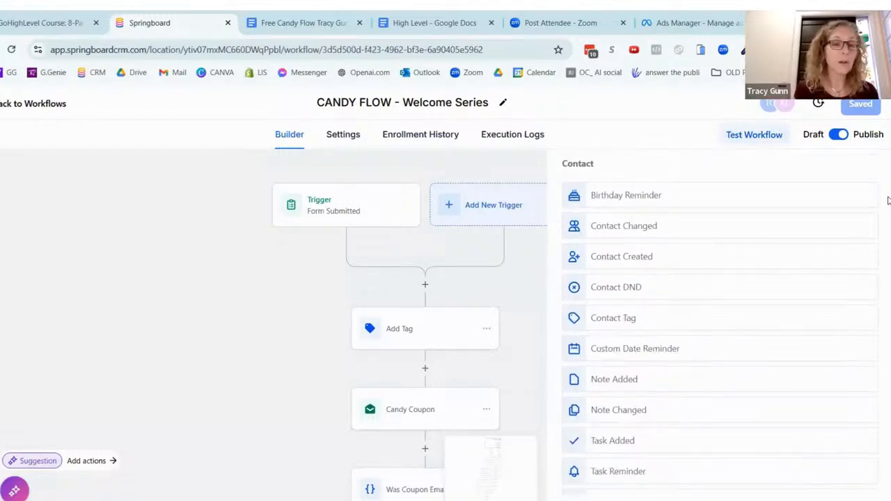
pyautogui.scroll(-3, 888, 202)
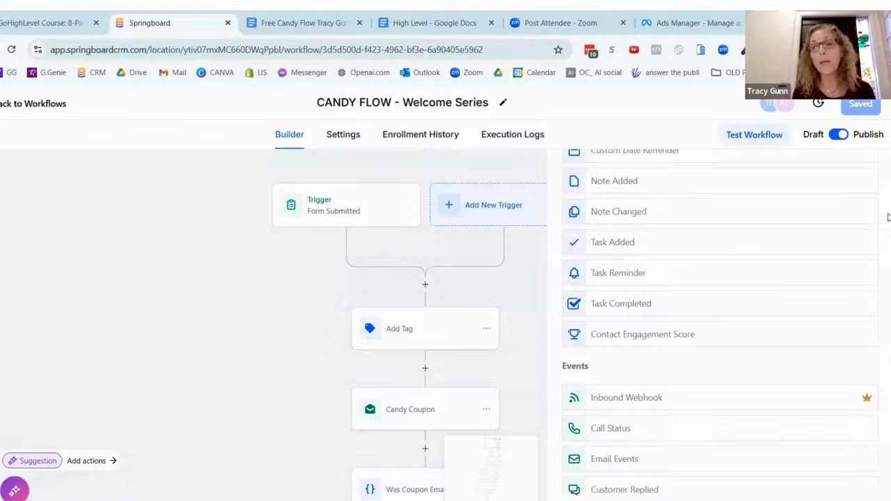
pyautogui.scroll(3, 887, 182)
pyautogui.scroll(1, 887, 183)
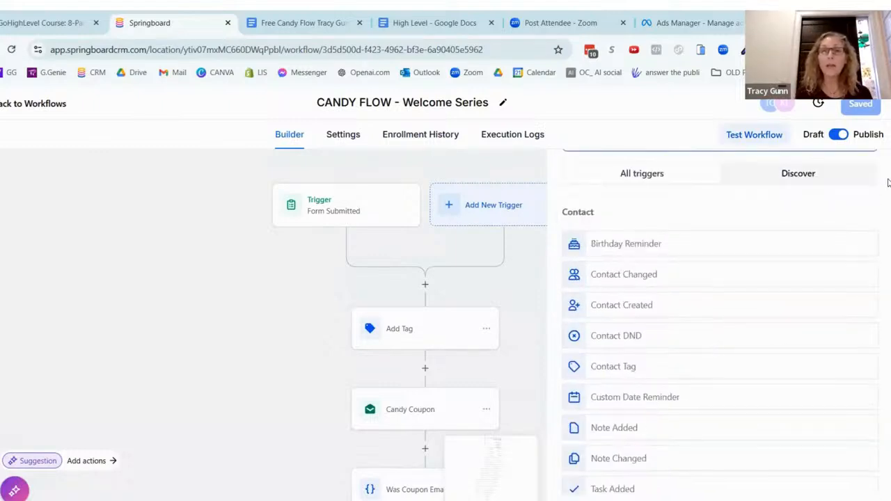
pyautogui.scroll(-1, 888, 184)
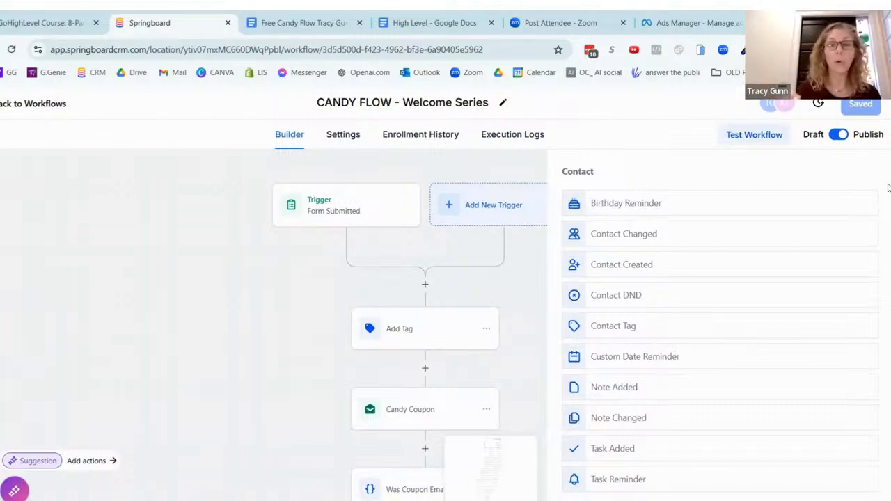
pyautogui.scroll(-3, 888, 188)
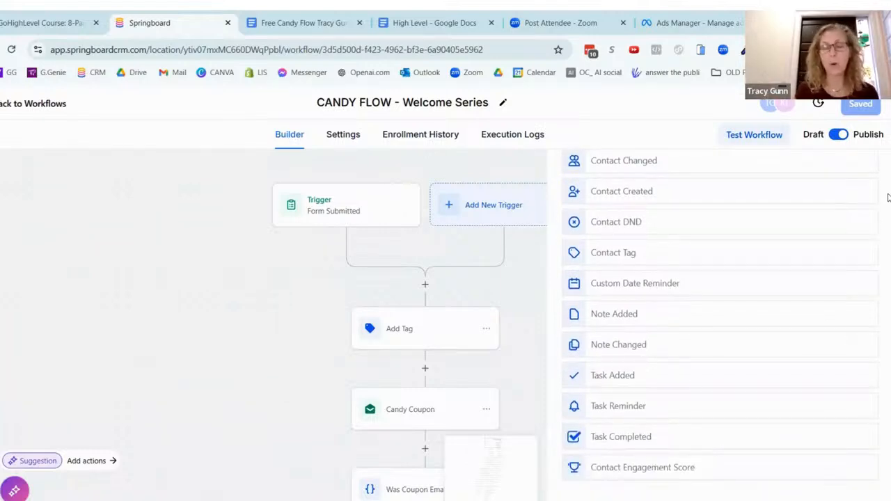
# Examine the Events, Appointments and Opportunities triggers available for starting the workflow.
pyautogui.scroll(-3, 888, 202)
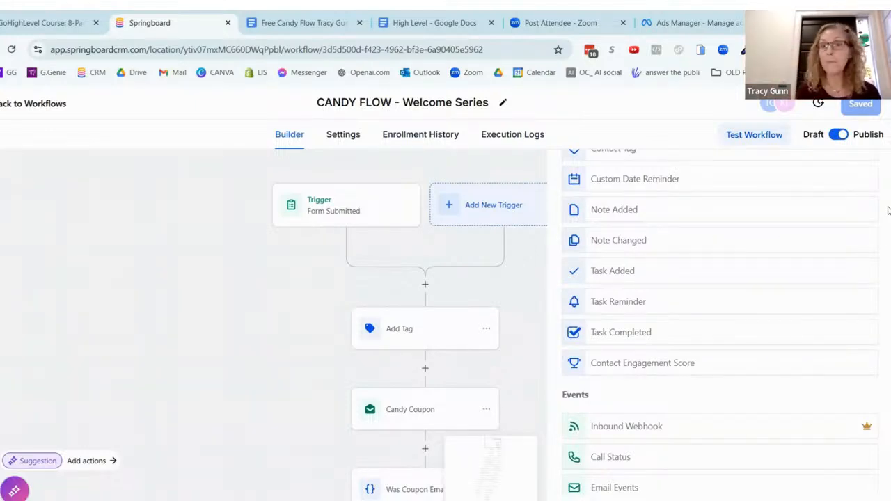
pyautogui.scroll(-2, 888, 225)
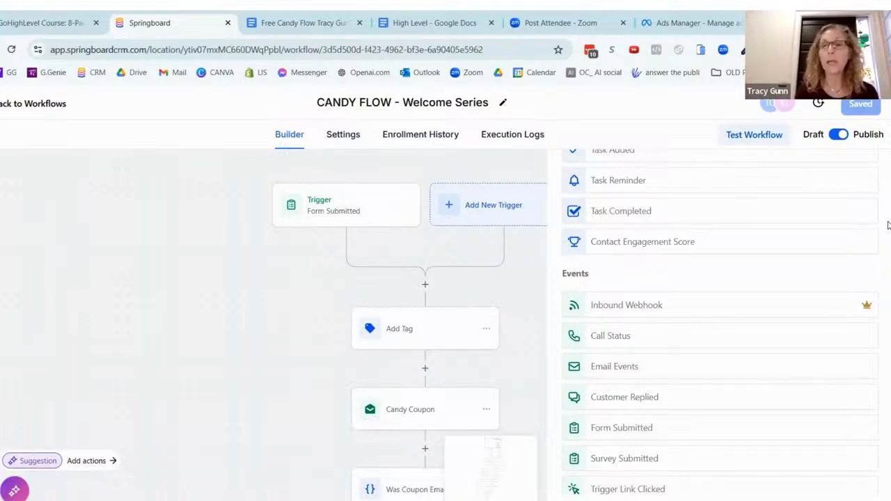
pyautogui.scroll(-1, 887, 224)
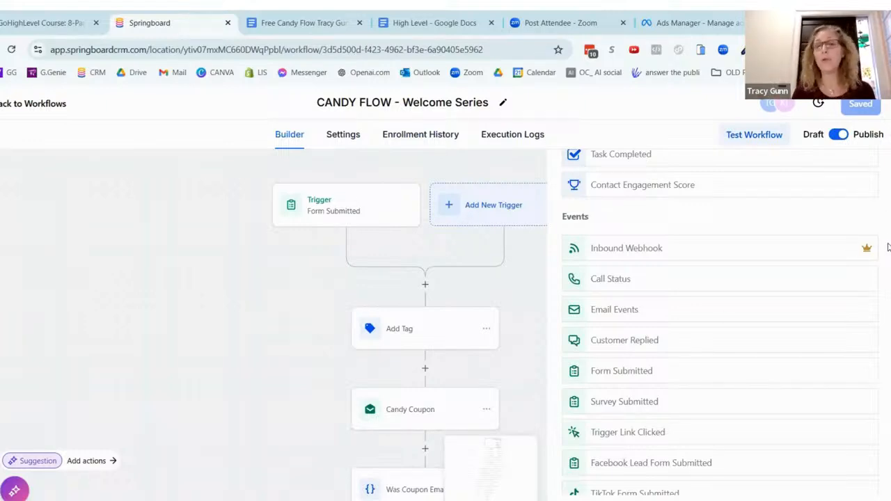
pyautogui.scroll(-2, 888, 245)
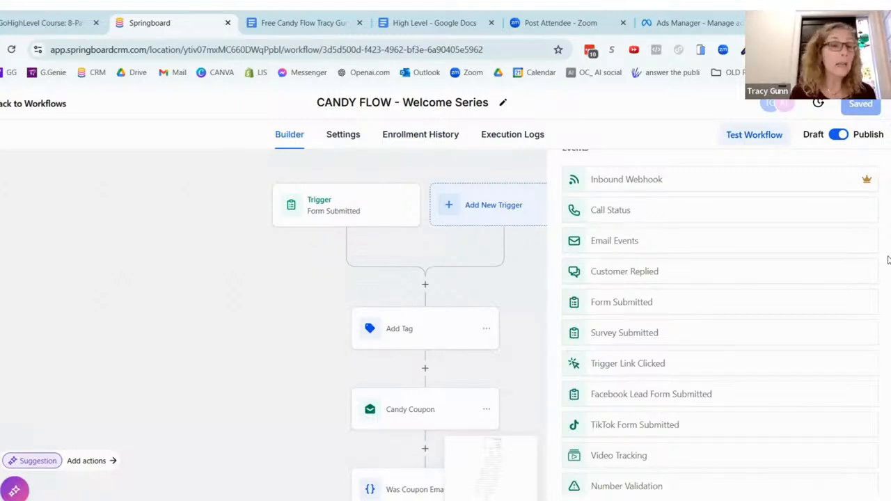
pyautogui.scroll(-4, 887, 259)
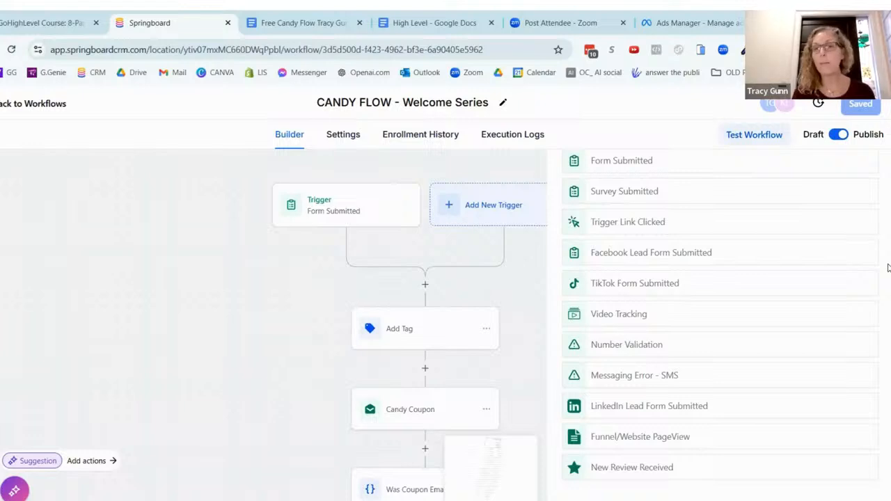
pyautogui.scroll(-3, 888, 275)
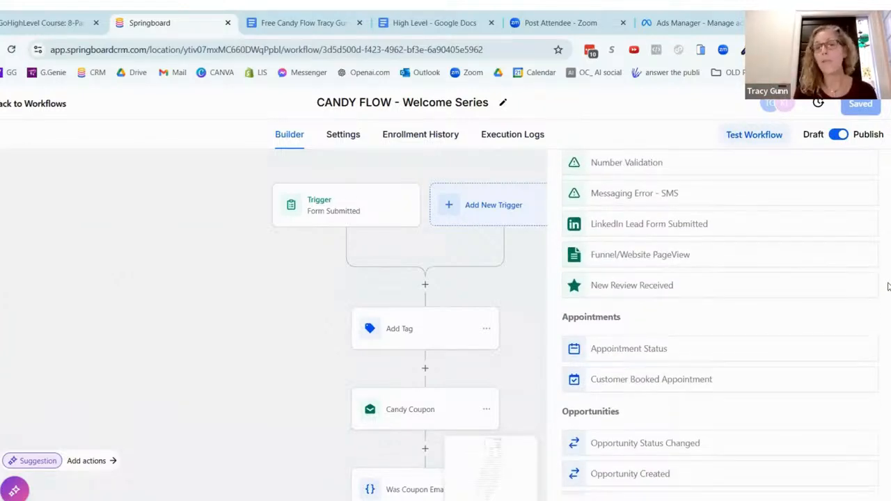
pyautogui.scroll(-1, 887, 293)
pyautogui.scroll(-2, 888, 297)
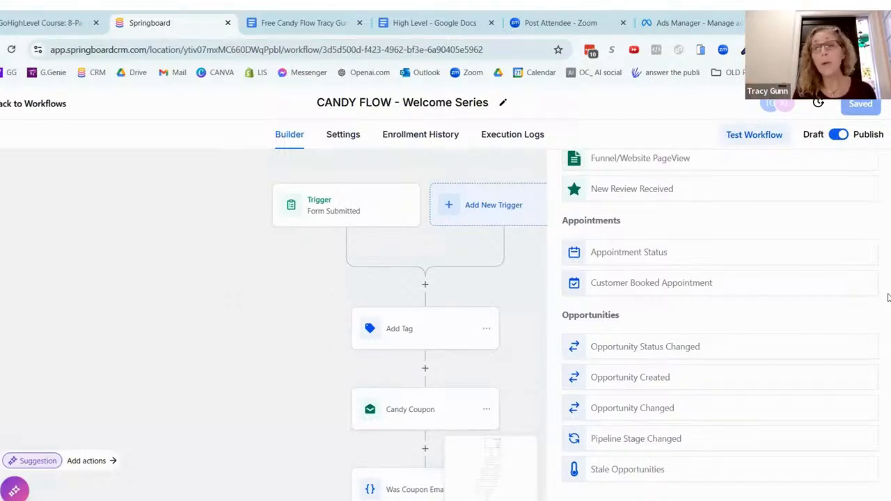
# Review the remaining workflow triggers from Affiliate and Courses through Payments, Communities and Certificates, and close the trigger list without adding one.
pyautogui.scroll(-3, 887, 299)
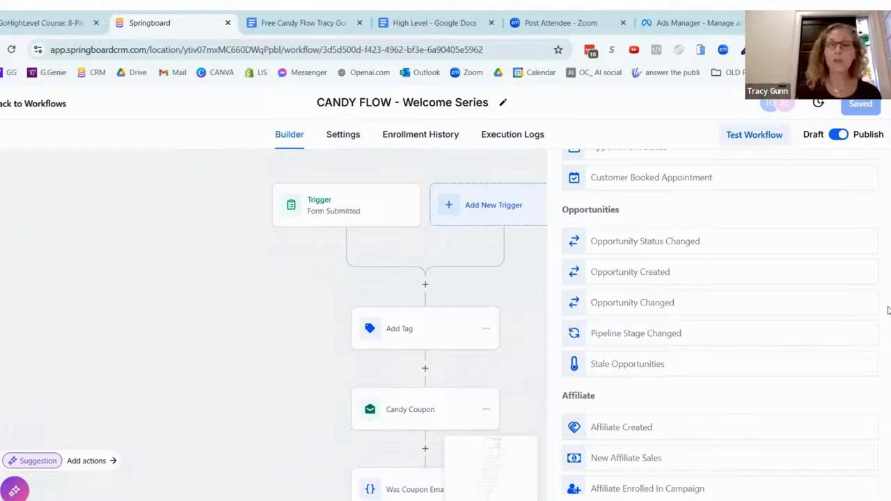
pyautogui.scroll(-1, 888, 315)
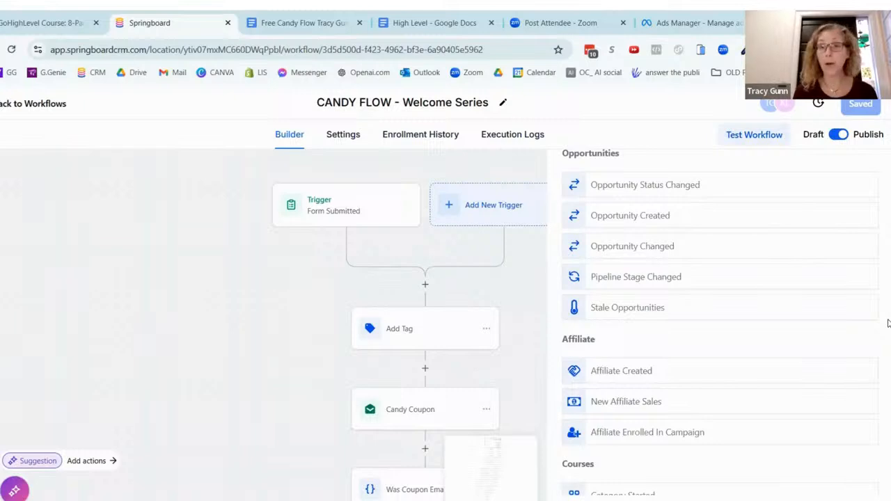
pyautogui.scroll(-1, 888, 327)
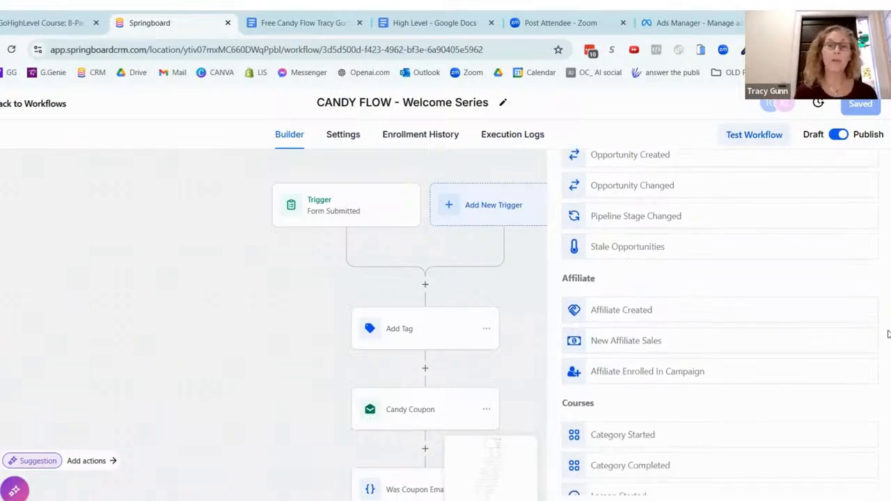
pyautogui.scroll(-8, 887, 334)
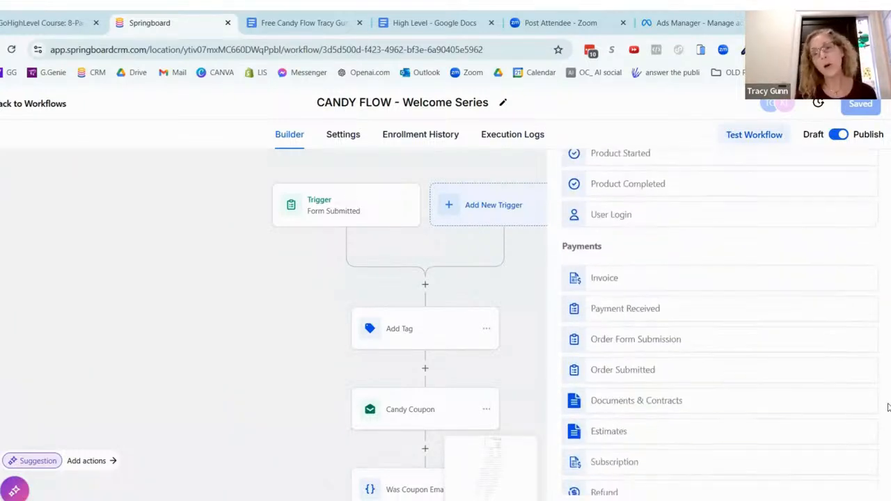
pyautogui.scroll(-6, 888, 408)
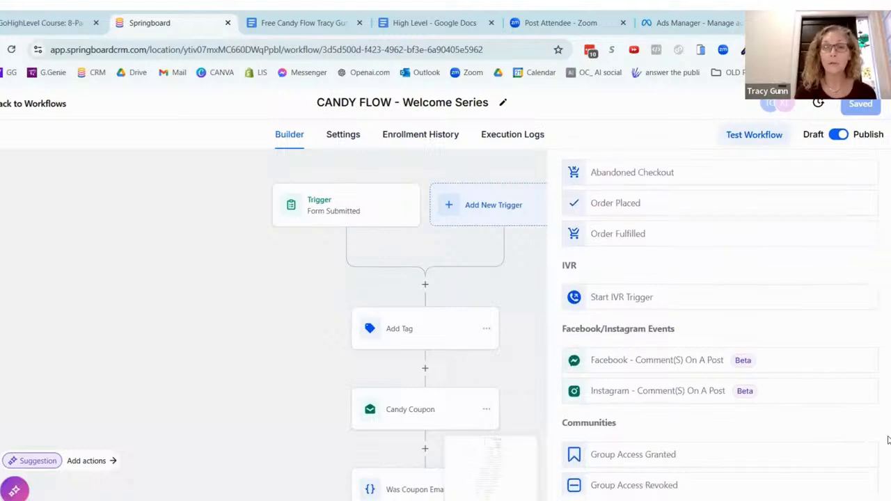
pyautogui.scroll(-2, 888, 440)
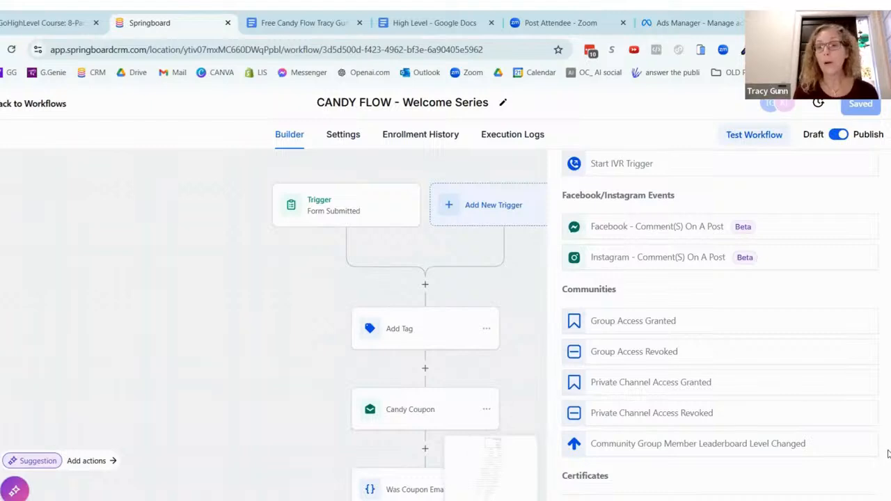
pyautogui.scroll(-1, 888, 472)
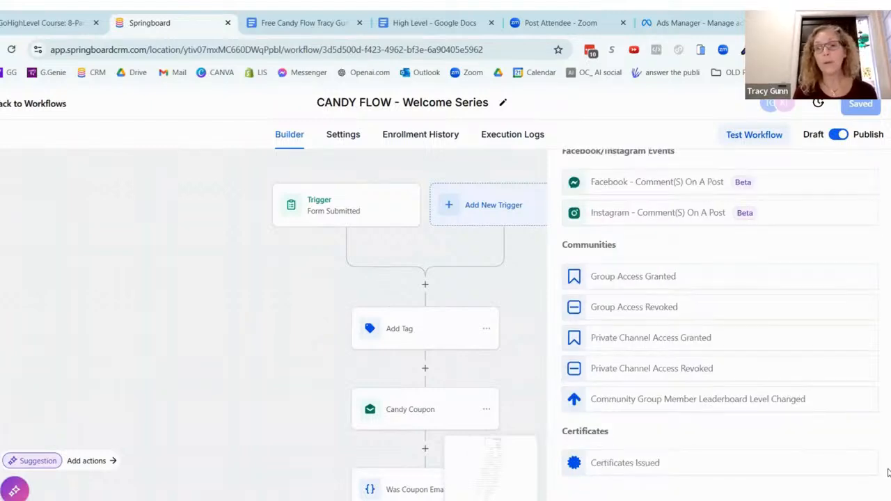
pyautogui.moveTo(889, 474); pyautogui.dragTo(889, 126)
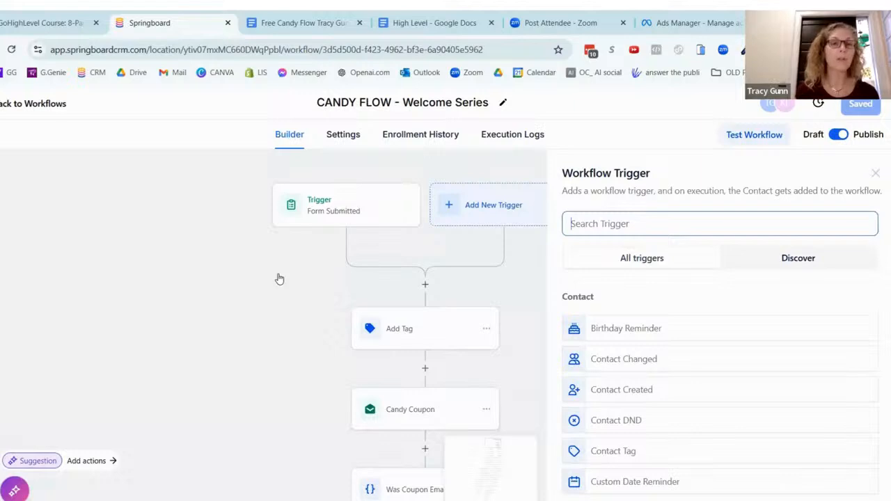
pyautogui.click(278, 273)
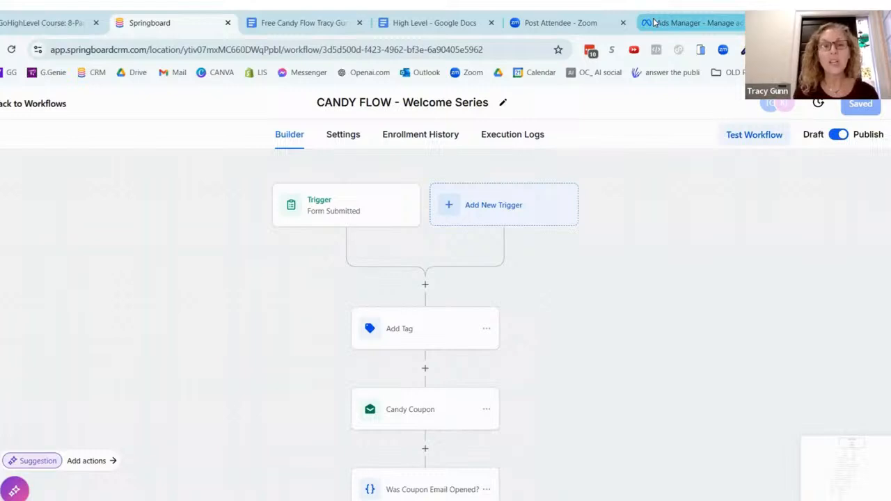
# Open the workflow's existing Form Submitted trigger, check its Free Candy form filter, and close its settings.
pyautogui.moveTo(643, 242); pyautogui.dragTo(647, 276)
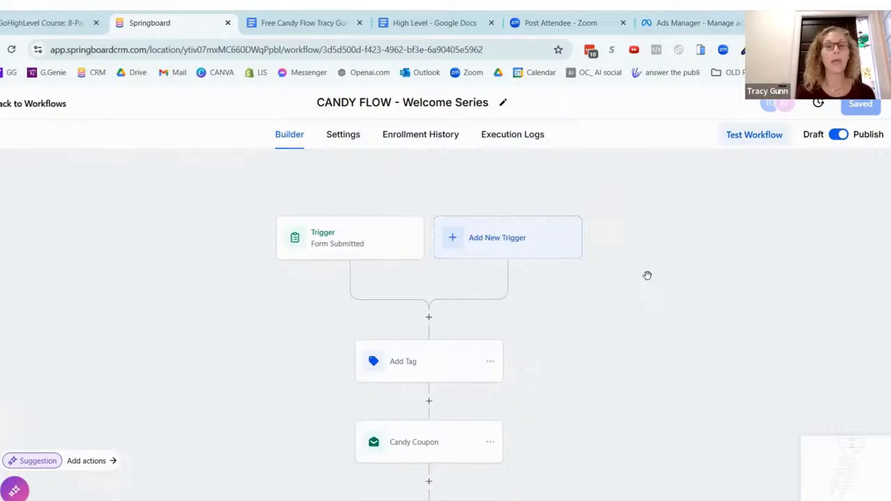
pyautogui.click(360, 244)
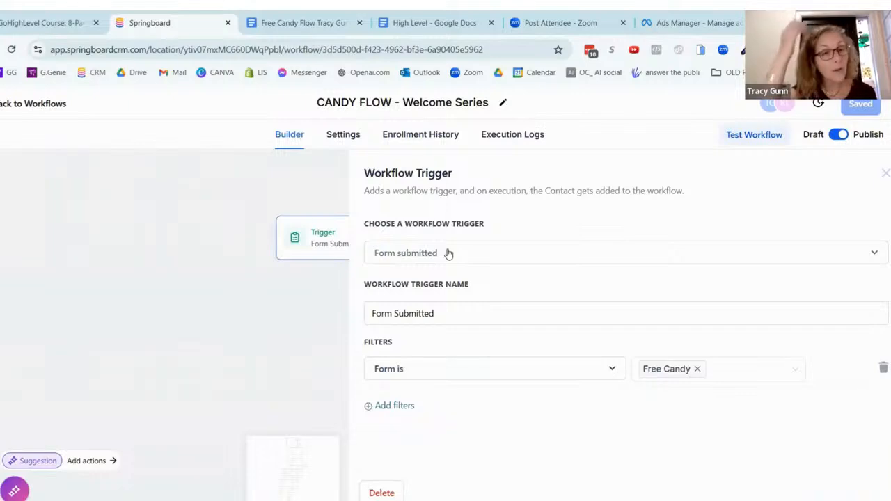
pyautogui.click(657, 376)
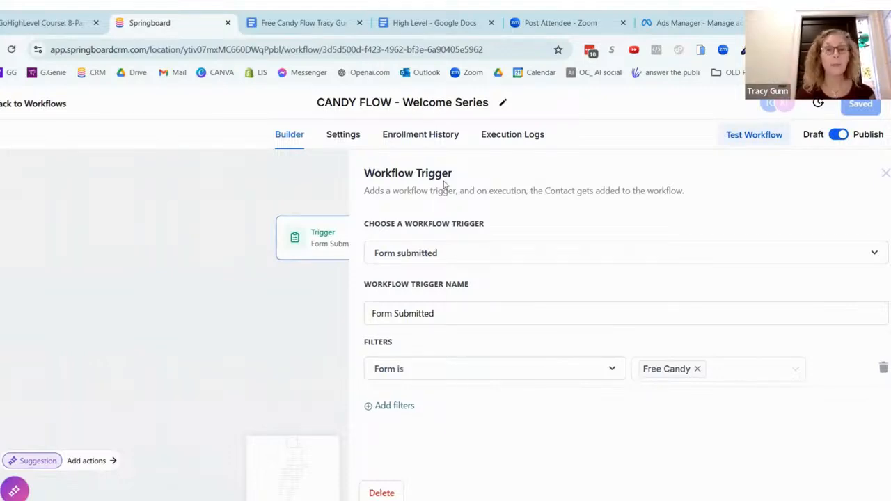
pyautogui.click(258, 380)
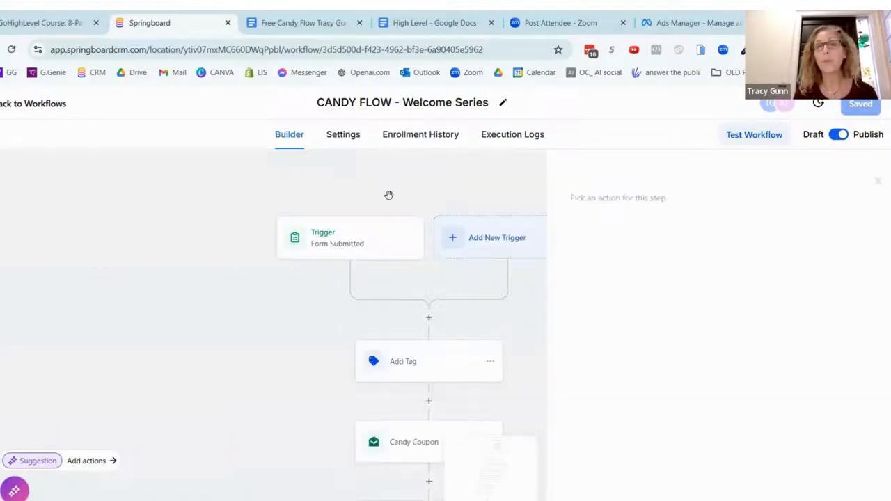
# Open the Was Coupon Email Opened? condition, review its Yes and No branch rules, and close it.
pyautogui.scroll(-2, 715, 229)
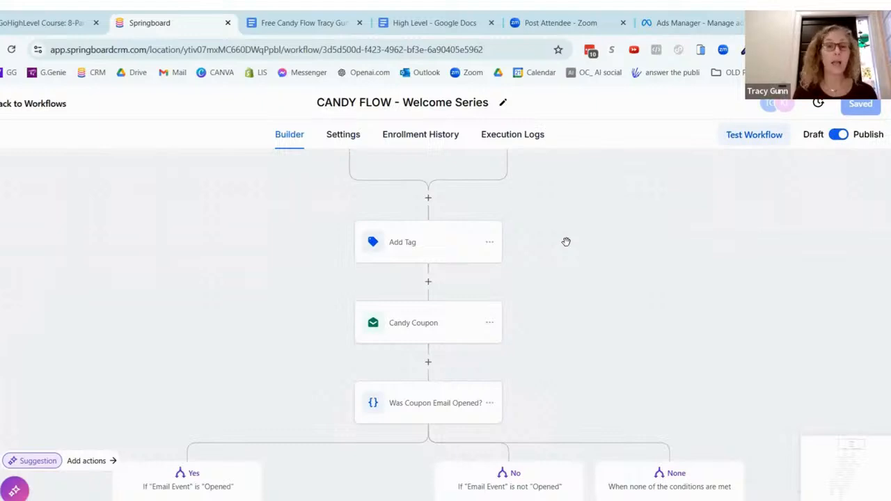
pyautogui.scroll(-2, 591, 245)
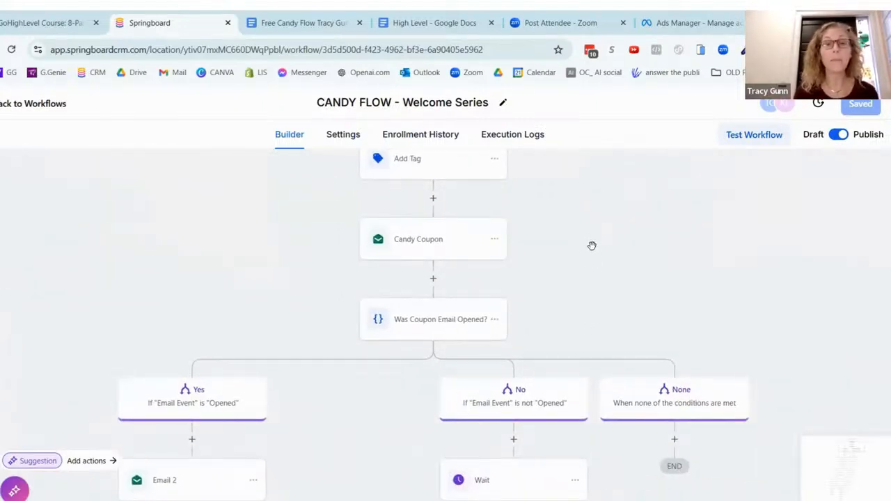
pyautogui.scroll(-1, 597, 202)
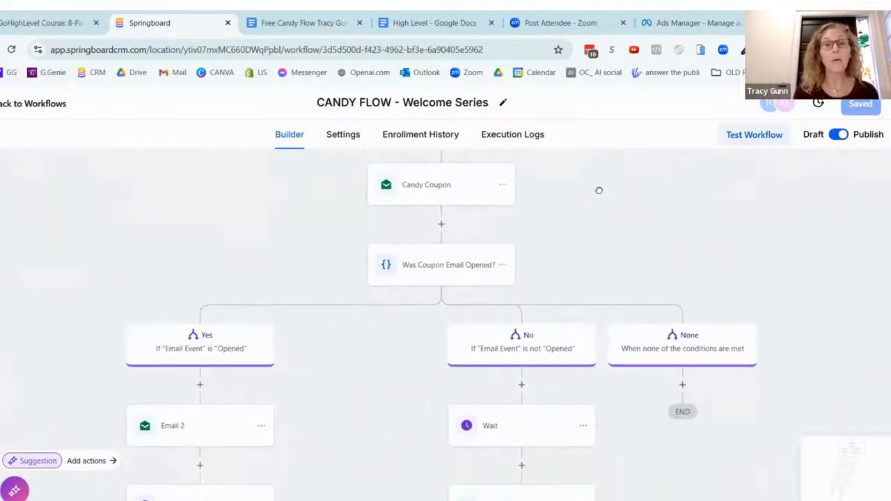
pyautogui.click(454, 265)
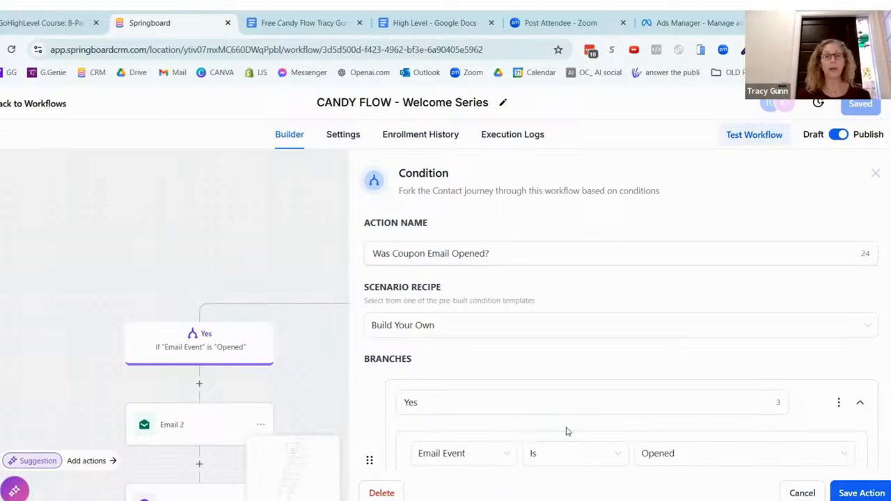
pyautogui.scroll(-1, 889, 308)
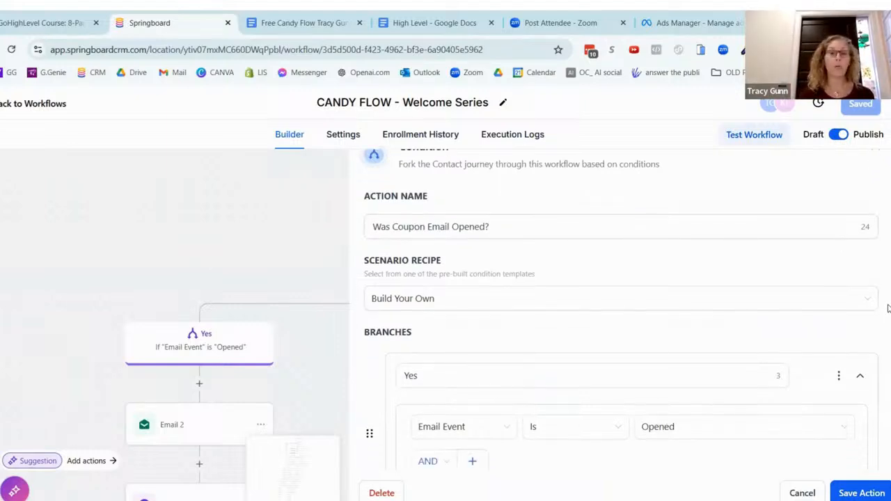
pyautogui.scroll(-5, 888, 310)
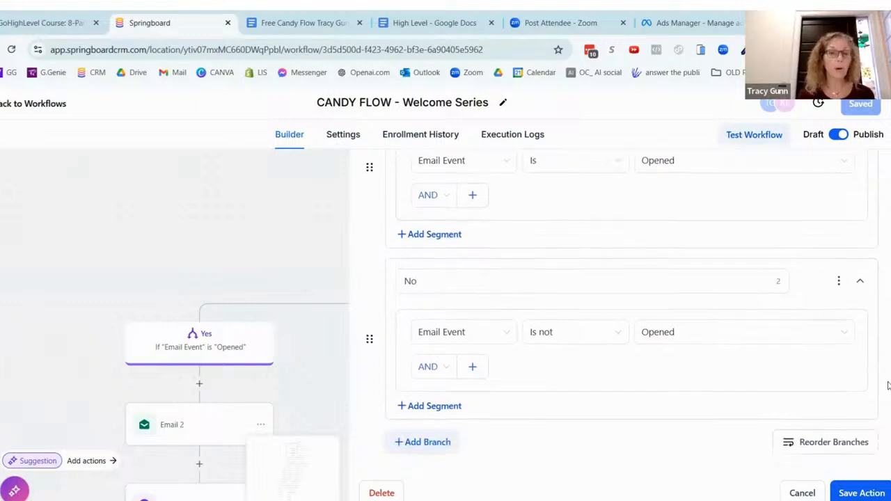
pyautogui.scroll(-2, 889, 387)
pyautogui.scroll(1, 888, 342)
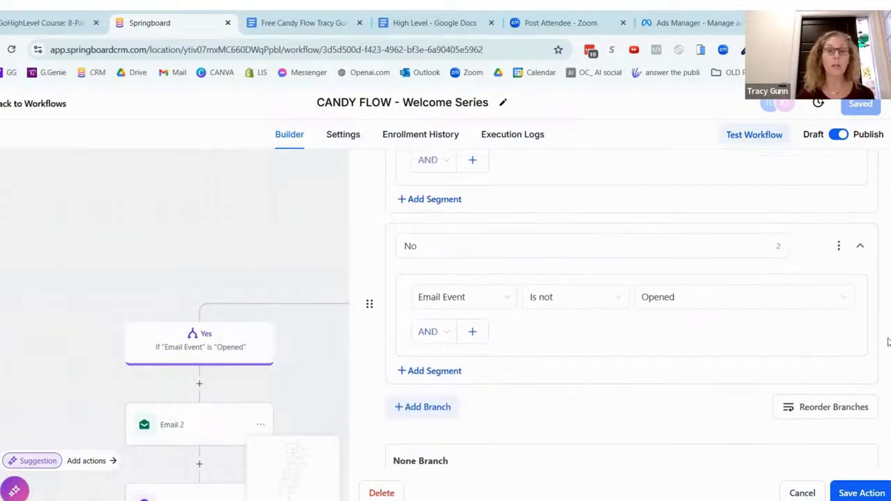
pyautogui.scroll(2, 888, 341)
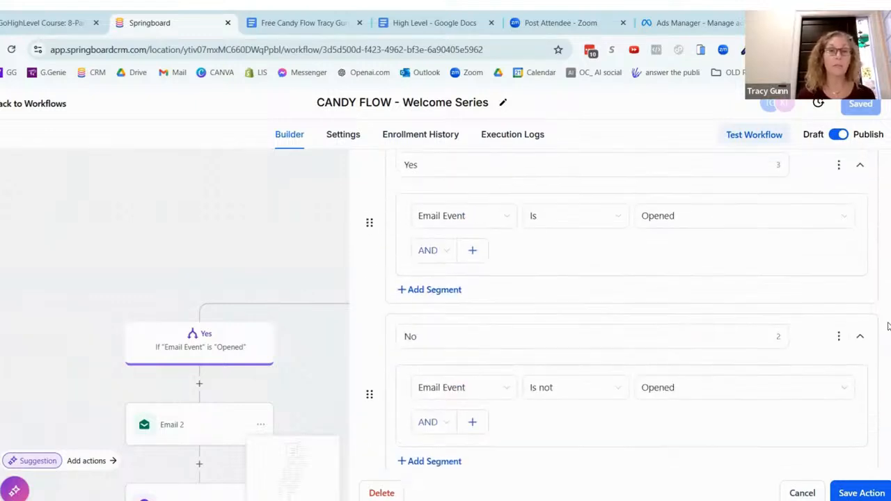
pyautogui.click(266, 223)
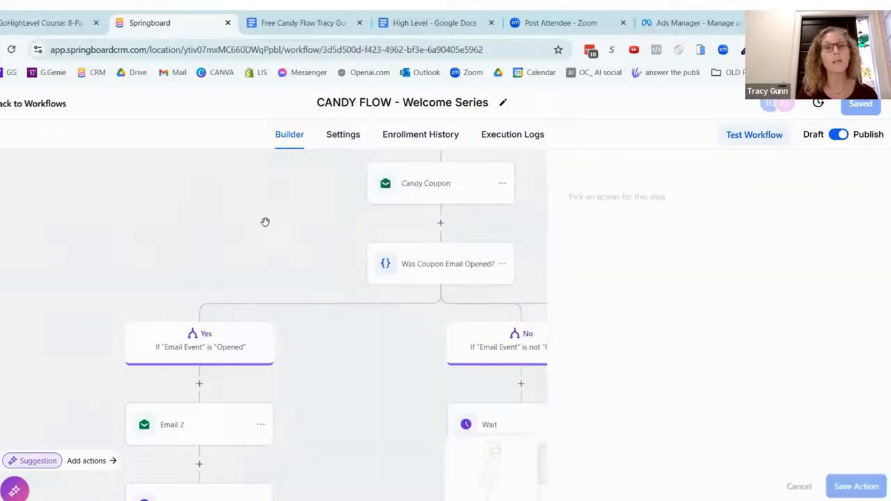
# Open the first Wait action under the coupon email's No branch, check its time delay, and close it.
pyautogui.moveTo(765, 236); pyautogui.dragTo(824, 160)
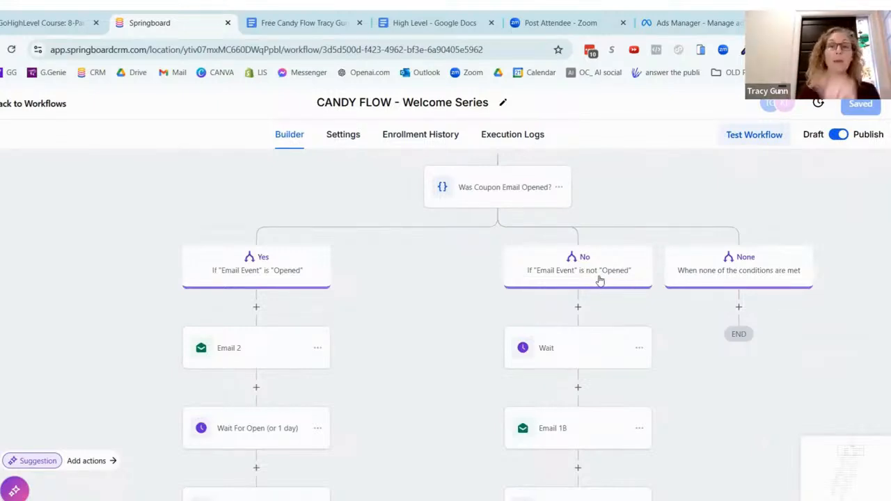
pyautogui.click(585, 355)
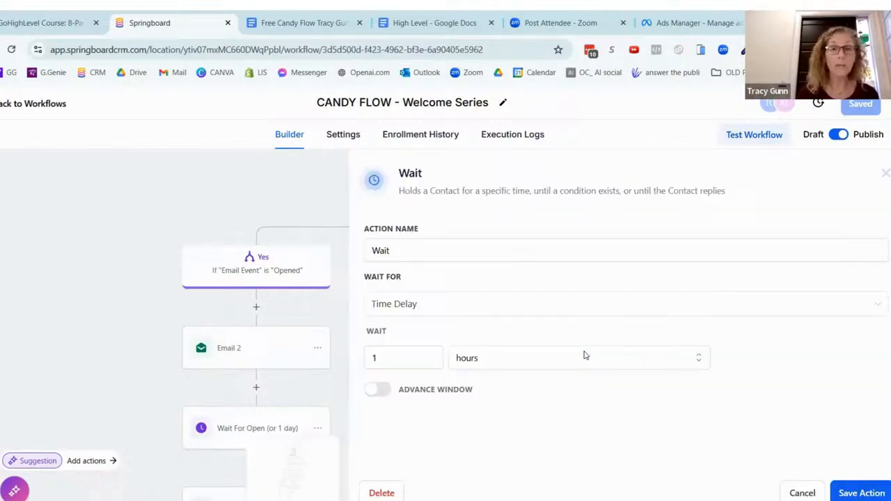
pyautogui.click(276, 175)
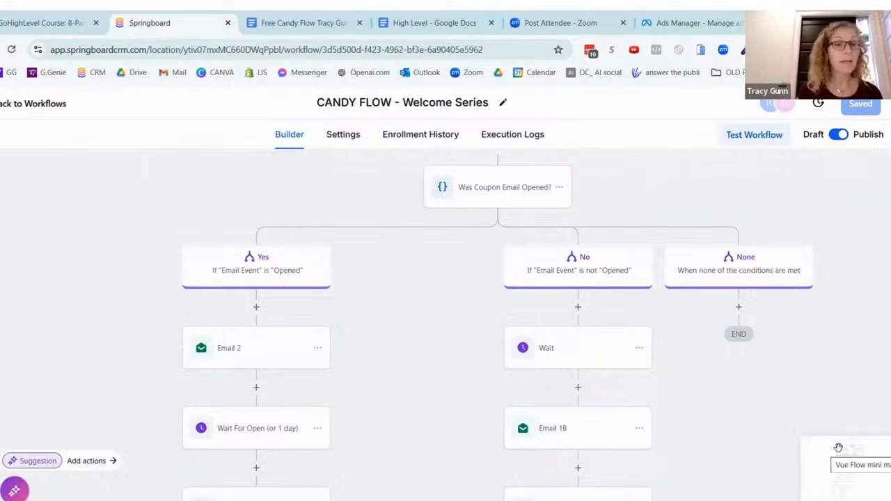
# Look over the email and wait steps beneath the Yes and No branches of the coupon email condition.
pyautogui.scroll(-3, 787, 419)
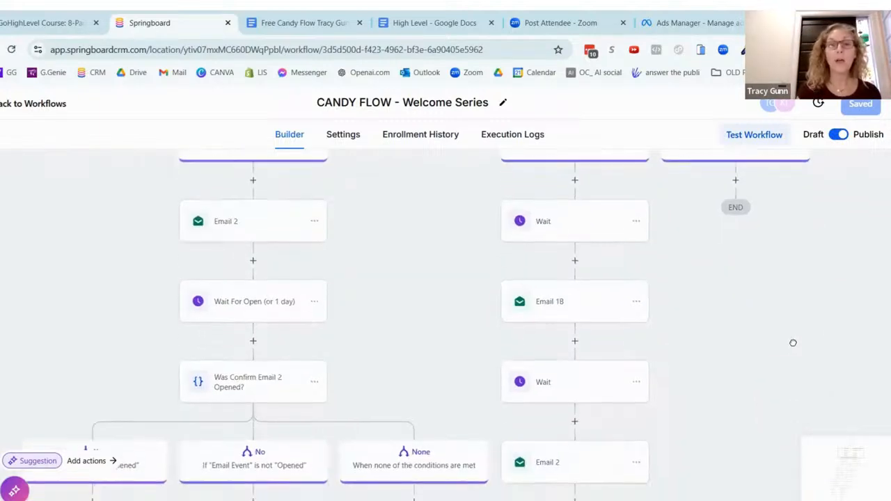
pyautogui.moveTo(793, 342); pyautogui.dragTo(798, 361)
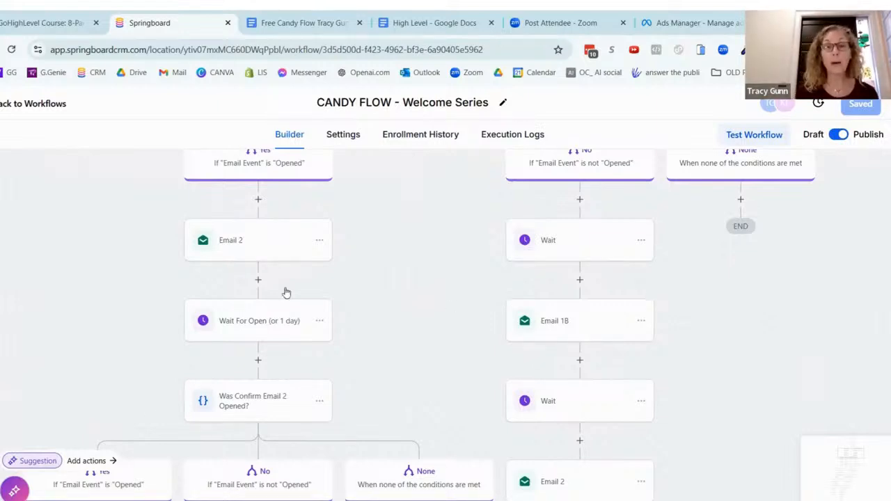
pyautogui.scroll(2, 706, 431)
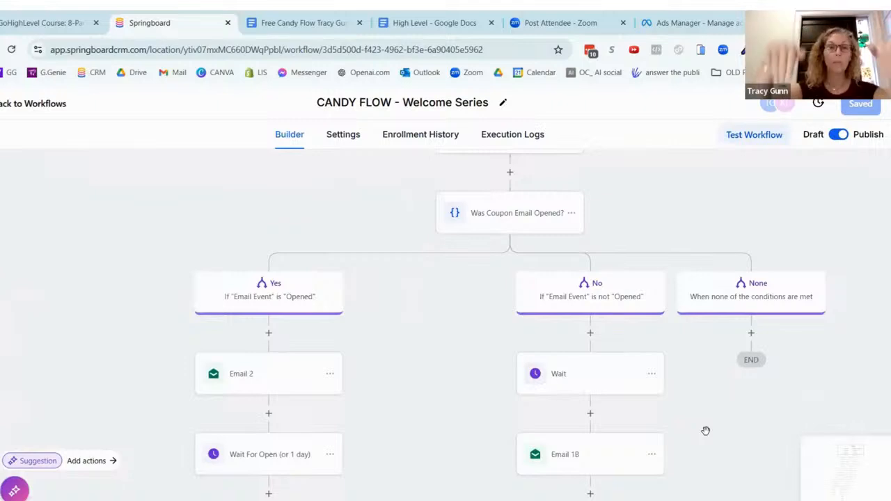
# Examine the Email 2 sends, waits and Was Confirm Email 2 Opened? conditions beneath the coupon email's Yes and No branches.
pyautogui.scroll(-3, 722, 456)
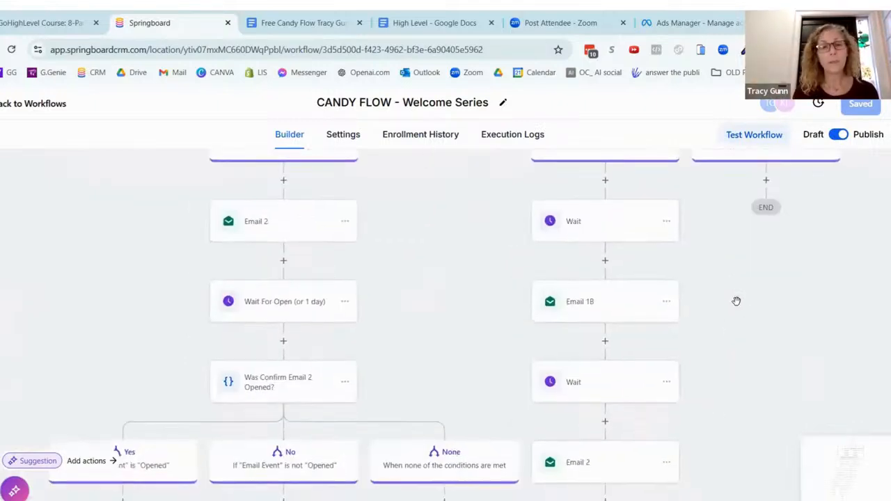
pyautogui.scroll(-1, 716, 371)
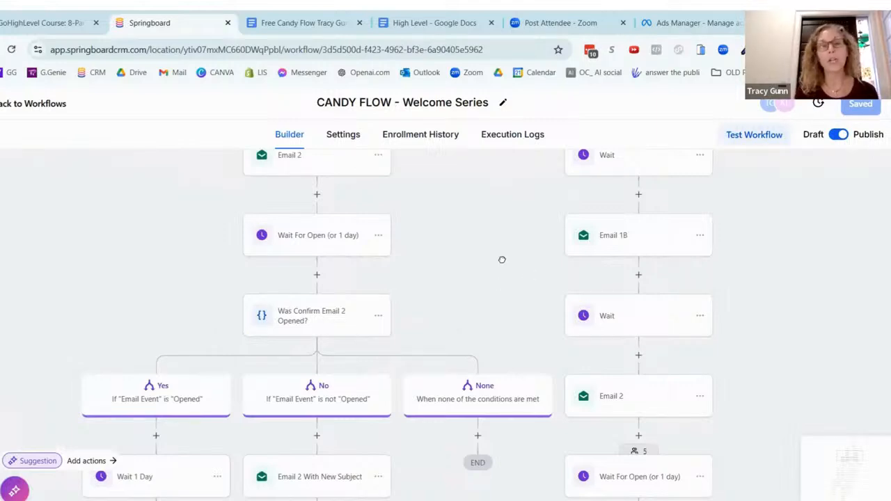
pyautogui.scroll(-1, 501, 254)
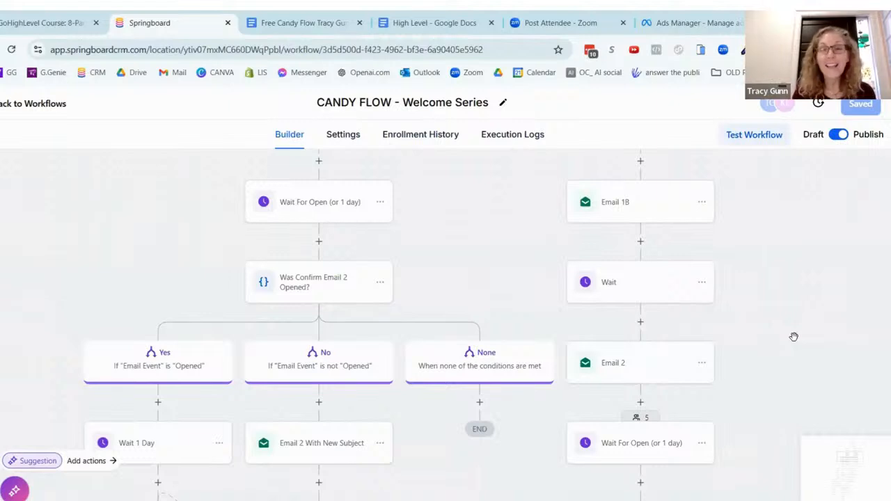
pyautogui.moveTo(794, 337); pyautogui.dragTo(812, 273)
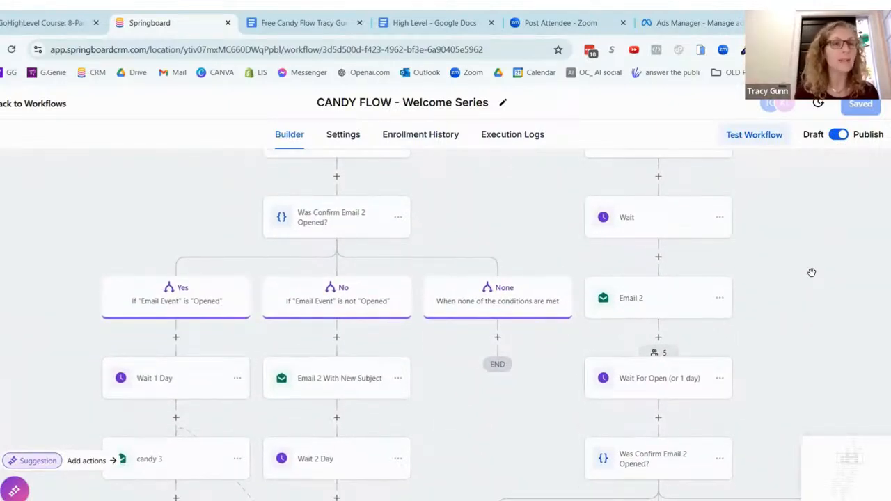
pyautogui.moveTo(822, 318); pyautogui.dragTo(831, 250)
pyautogui.moveTo(805, 348); pyautogui.dragTo(804, 337)
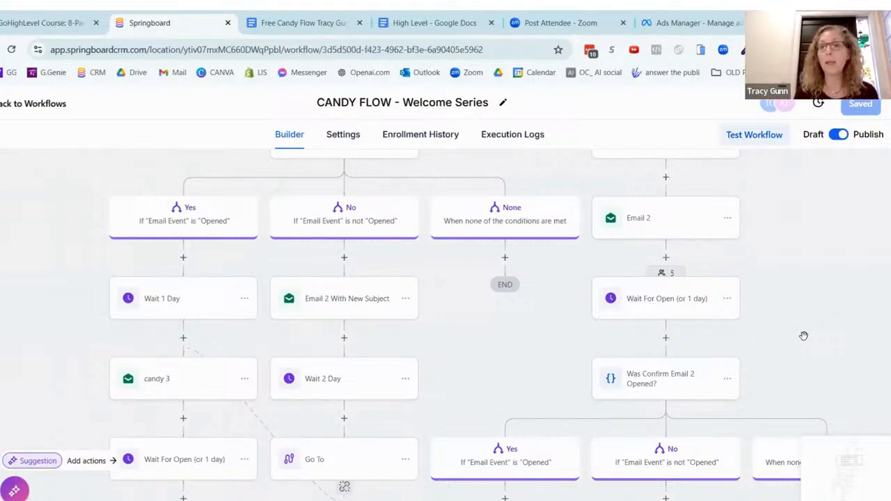
pyautogui.scroll(-3, 822, 344)
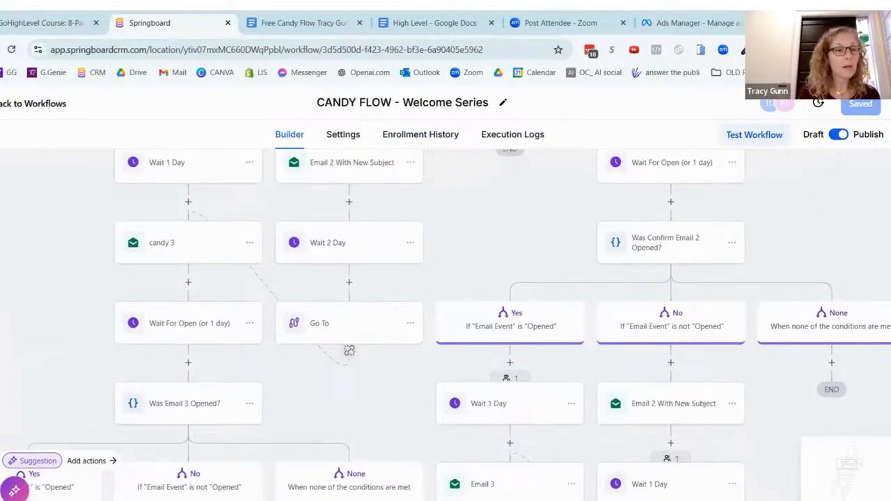
# Survey the overall branching structure of the entire CANDY FLOW - Welcome Series workflow down to its final steps.
pyautogui.click(1, 408)
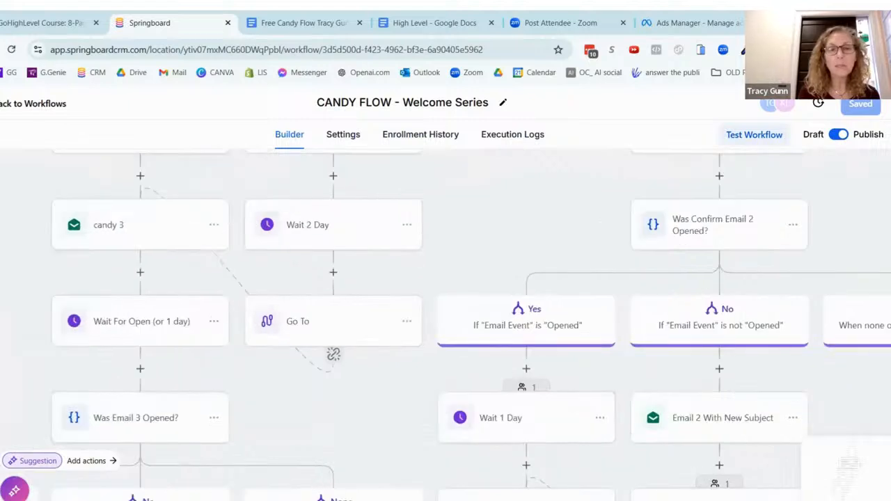
pyautogui.click(2, 430)
pyautogui.click(1, 429)
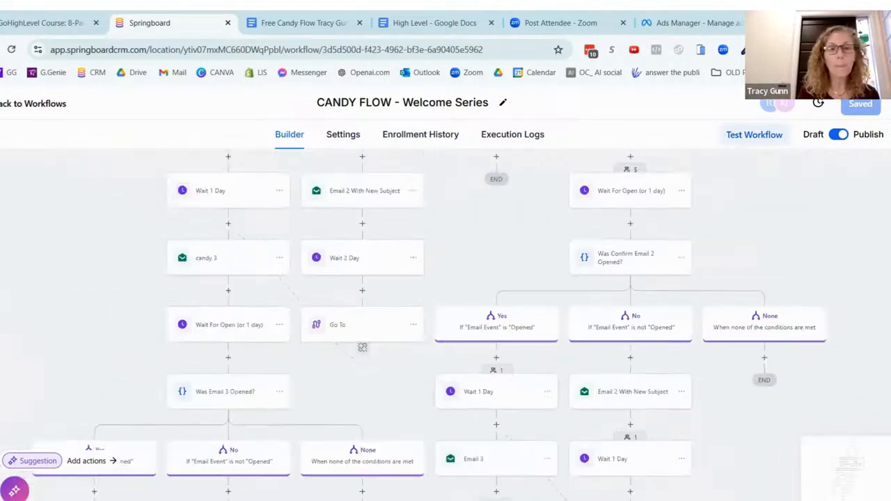
pyautogui.click(1, 429)
pyautogui.click(2, 430)
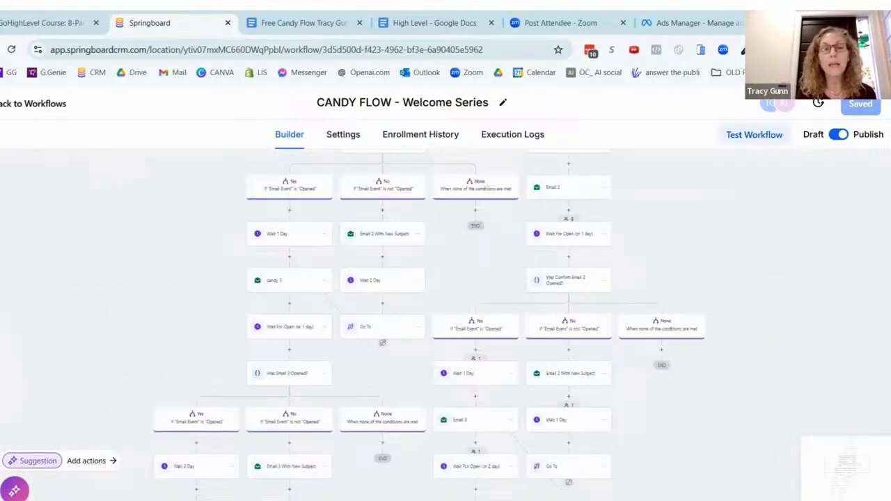
pyautogui.click(2, 429)
pyautogui.click(1, 430)
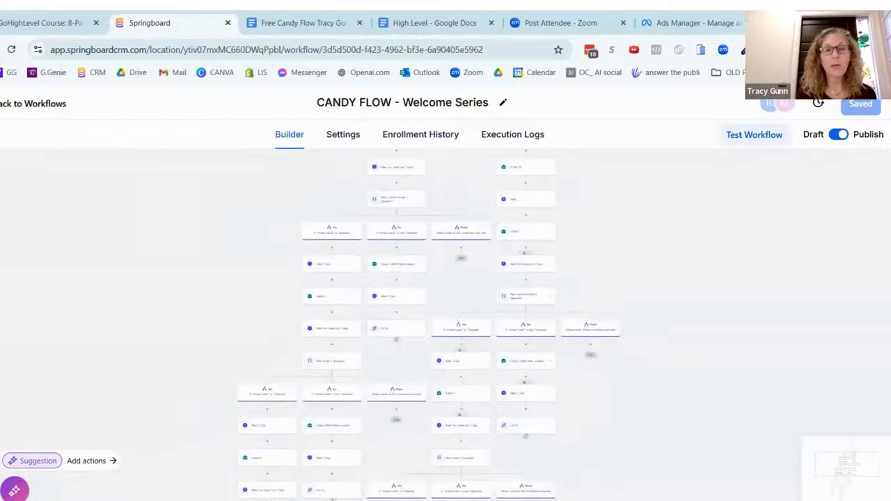
pyautogui.click(1, 430)
pyautogui.click(2, 430)
pyautogui.click(1, 430)
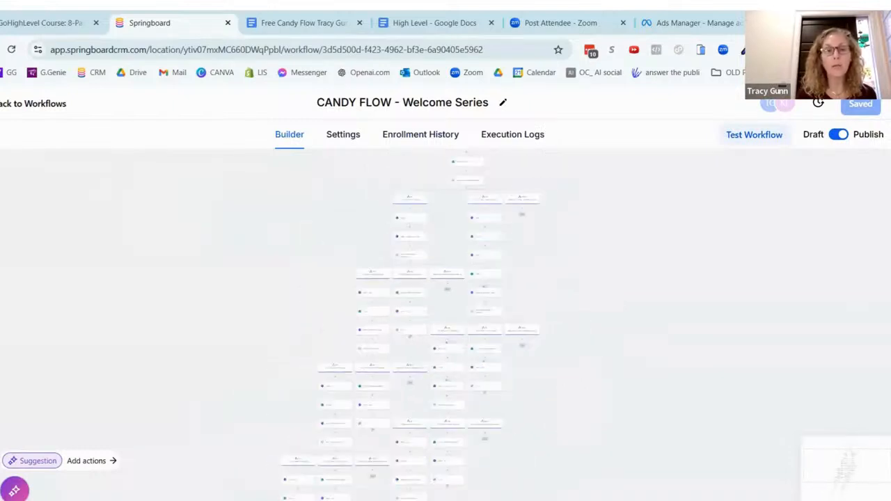
pyautogui.click(2, 429)
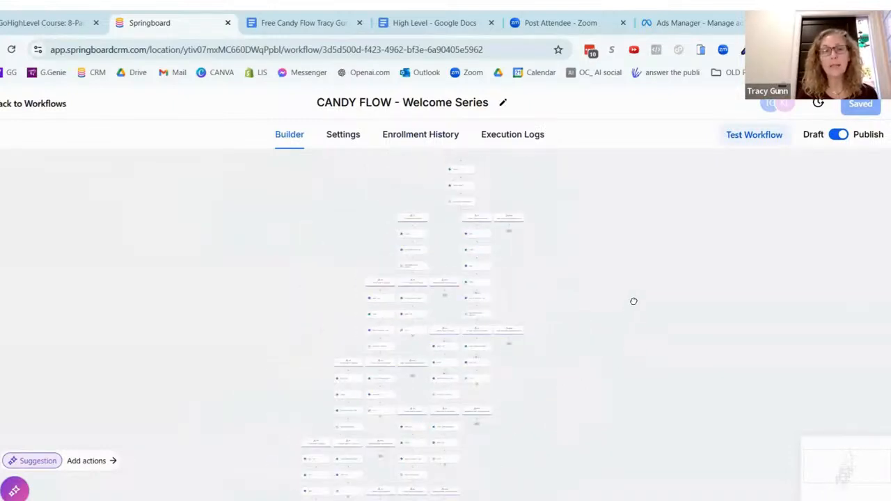
pyautogui.scroll(-4, 635, 293)
pyautogui.moveTo(649, 173); pyautogui.dragTo(639, 286)
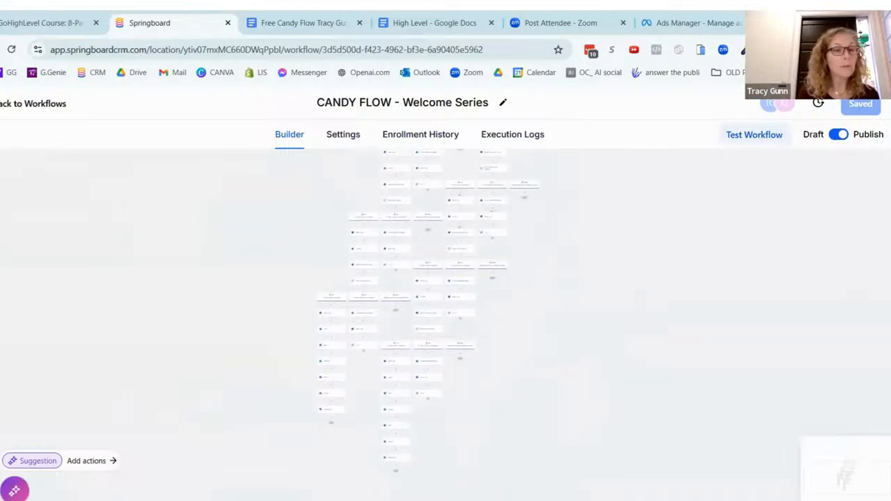
# Examine the final branches up close, including the Email 4 conditions, new-subject resends, waits and Go To actions.
pyautogui.click(1, 405)
pyautogui.click(1, 406)
pyautogui.click(2, 405)
pyautogui.click(1, 405)
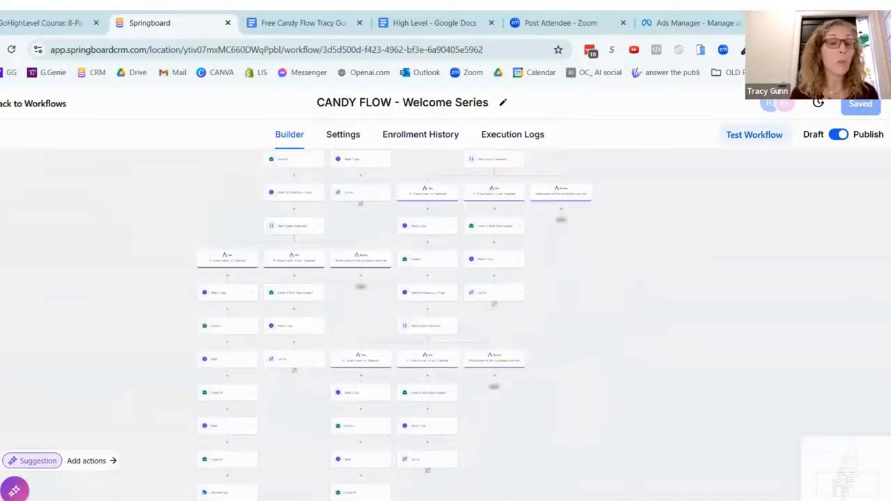
pyautogui.click(1, 405)
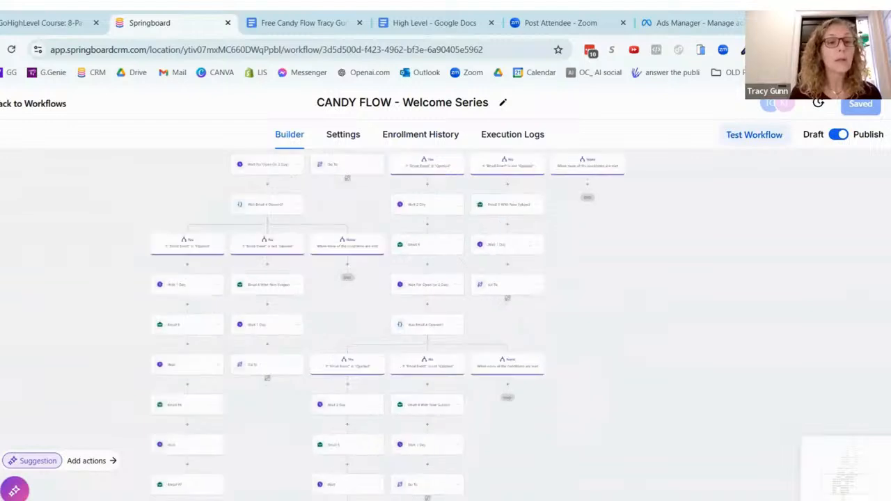
pyautogui.click(1, 405)
pyautogui.click(1, 405)
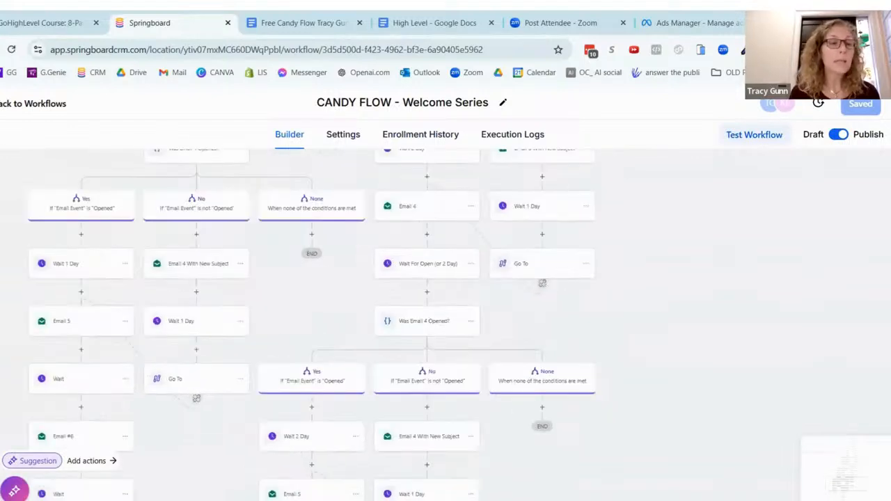
pyautogui.click(2, 406)
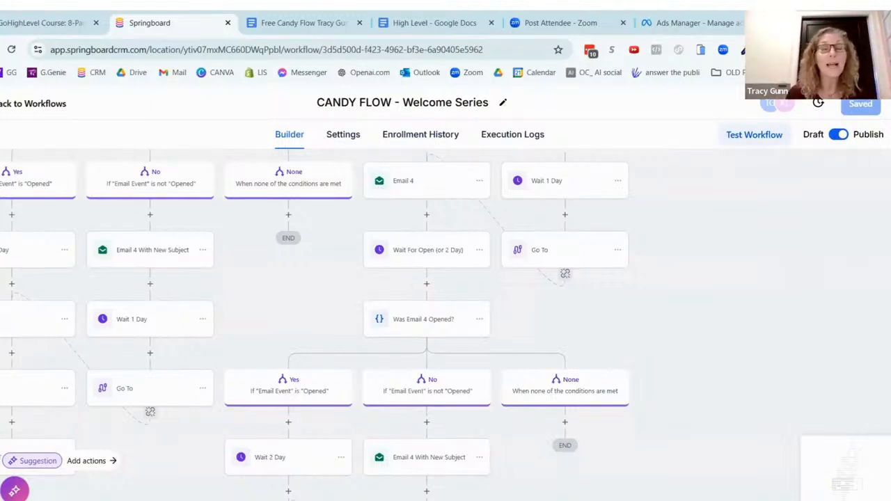
# Return to the workflow list, look through the BDAY CLUB folder, and open New Welcome BDAY CLUB FLOW.
pyautogui.click(3, 104)
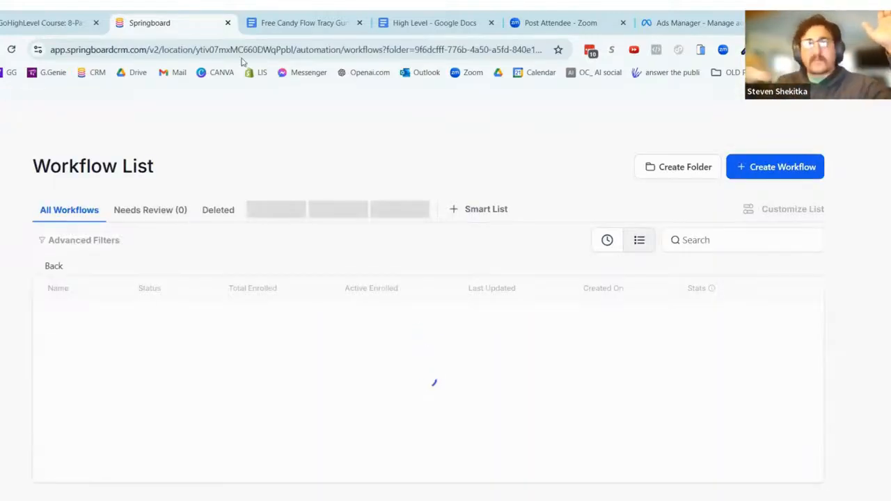
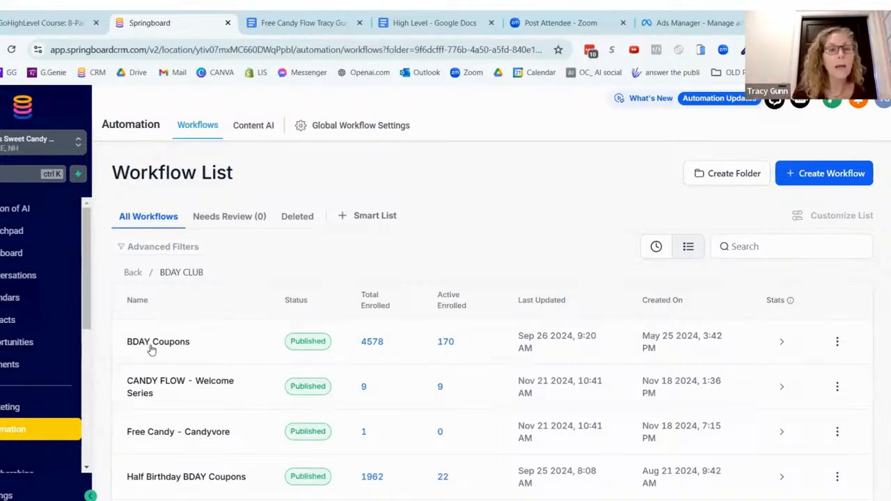
pyautogui.scroll(-1, 888, 238)
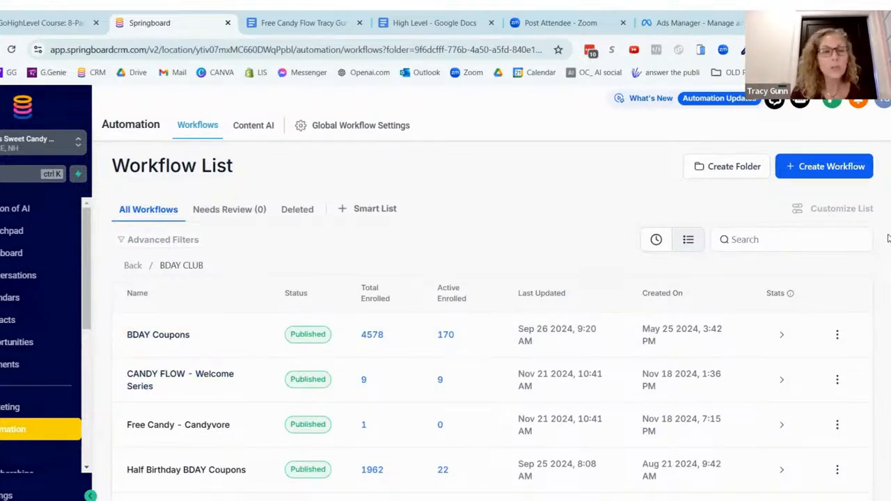
pyautogui.scroll(-5, 888, 239)
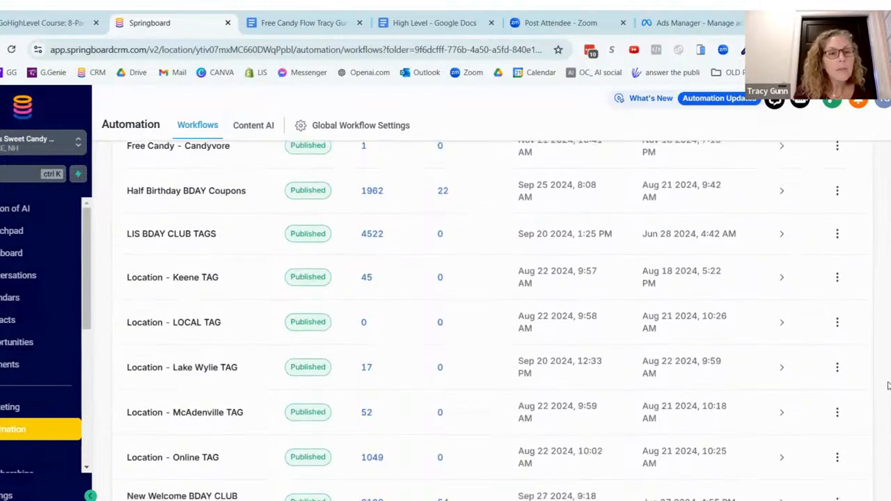
pyautogui.scroll(-1, 889, 376)
pyautogui.scroll(1, 888, 373)
pyautogui.scroll(5, 225, 448)
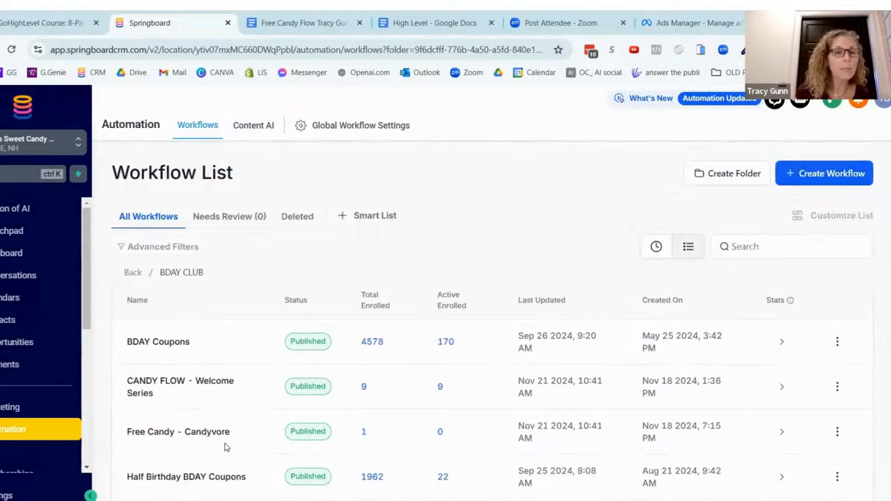
pyautogui.scroll(-5, 888, 270)
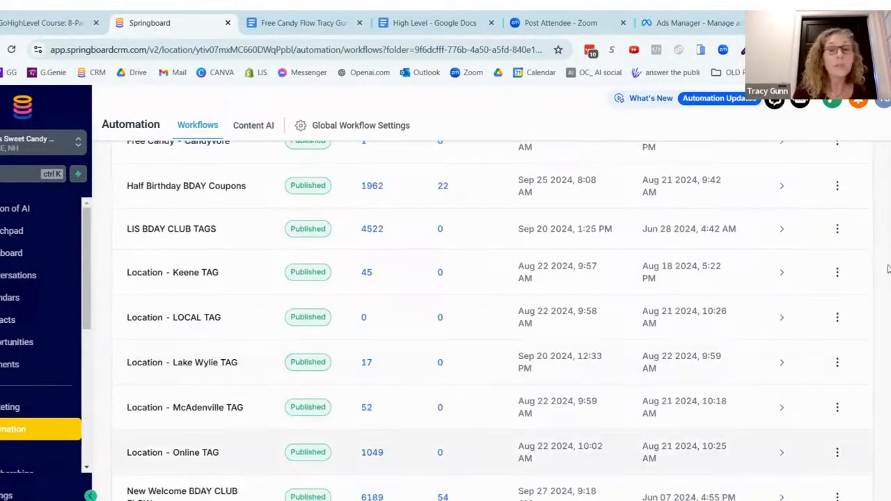
pyautogui.scroll(-2, 889, 423)
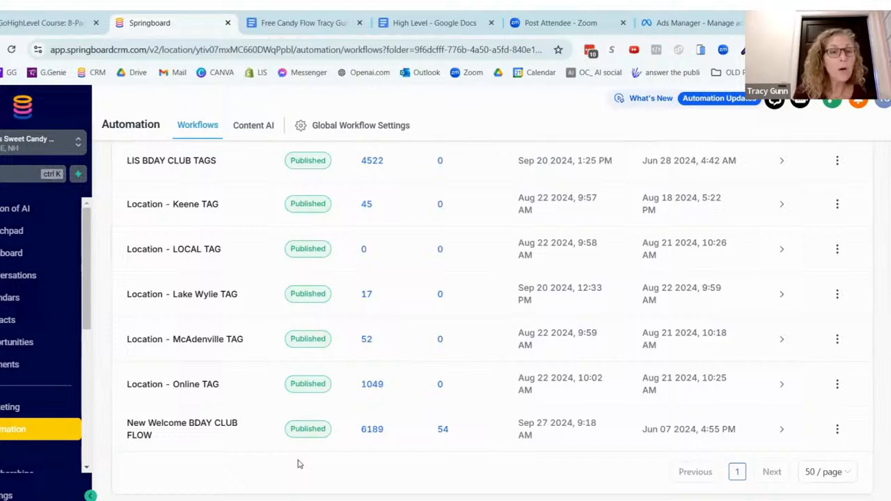
pyautogui.click(191, 429)
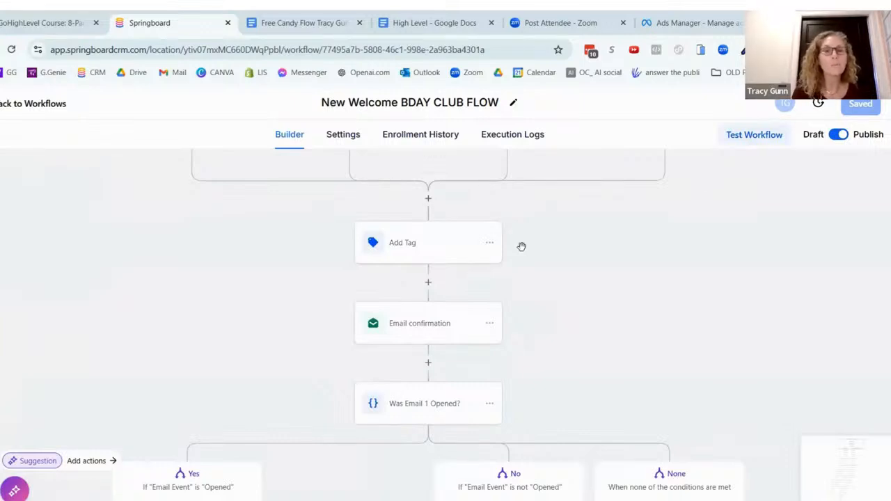
# Review the birthday club workflow's triggers and its opening Add Tag, Email confirmation and Was Email 1 Opened? steps.
pyautogui.scroll(2, 616, 341)
pyautogui.scroll(-1, 625, 310)
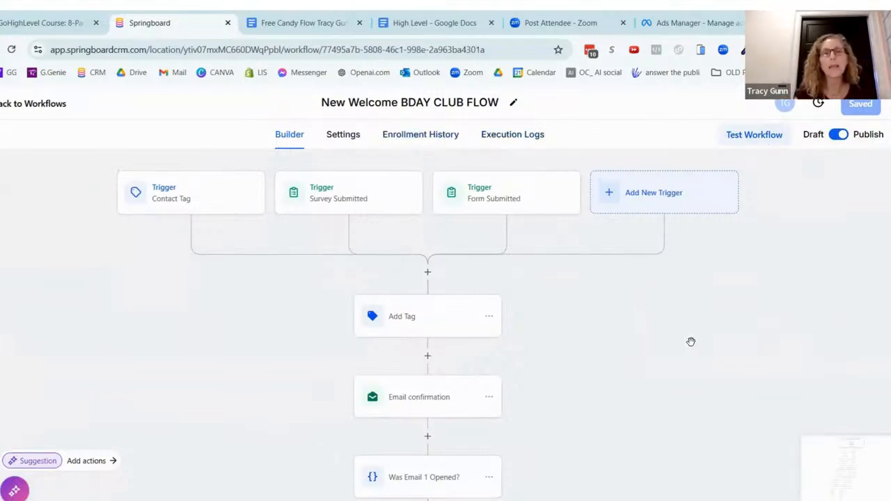
pyautogui.scroll(-3, 700, 258)
pyautogui.moveTo(700, 257); pyautogui.dragTo(695, 281)
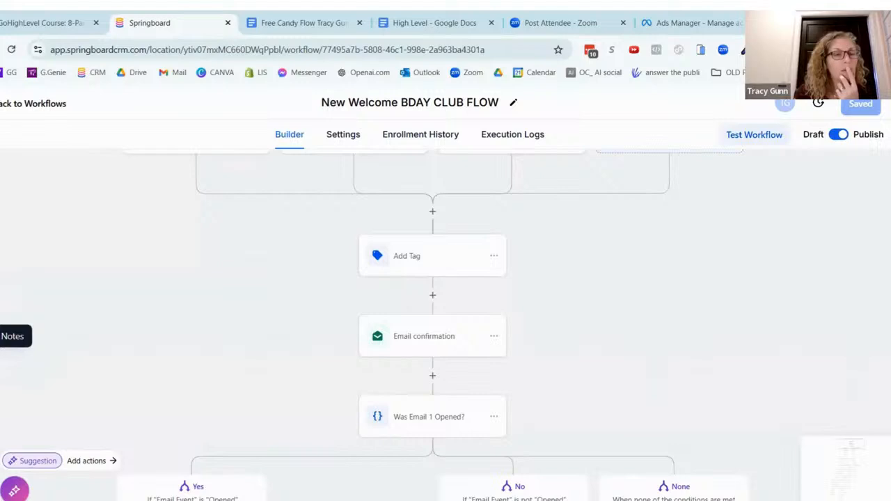
# Turn on Stats View for the birthday club workflow and check the Email confirmation performance figures.
pyautogui.click(1, 299)
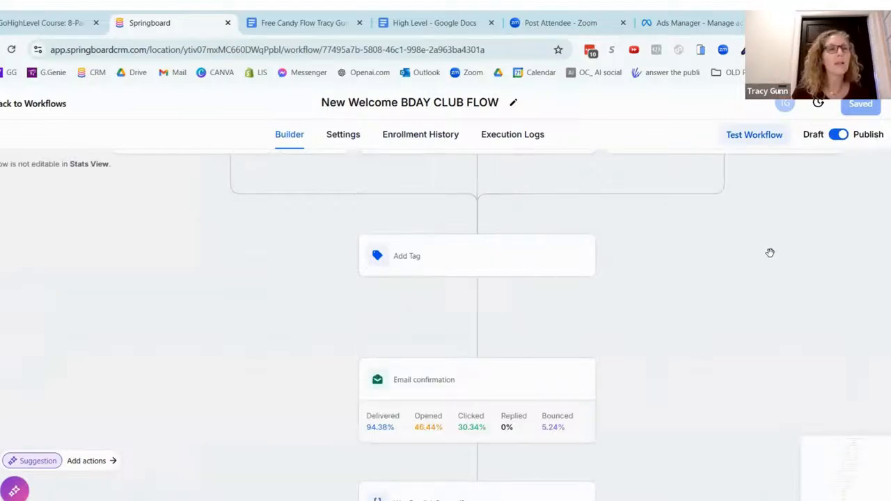
pyautogui.moveTo(764, 316); pyautogui.dragTo(748, 137)
pyautogui.moveTo(727, 245); pyautogui.dragTo(751, 462)
pyautogui.moveTo(747, 374); pyautogui.dragTo(752, 166)
pyautogui.moveTo(742, 313); pyautogui.dragTo(705, 254)
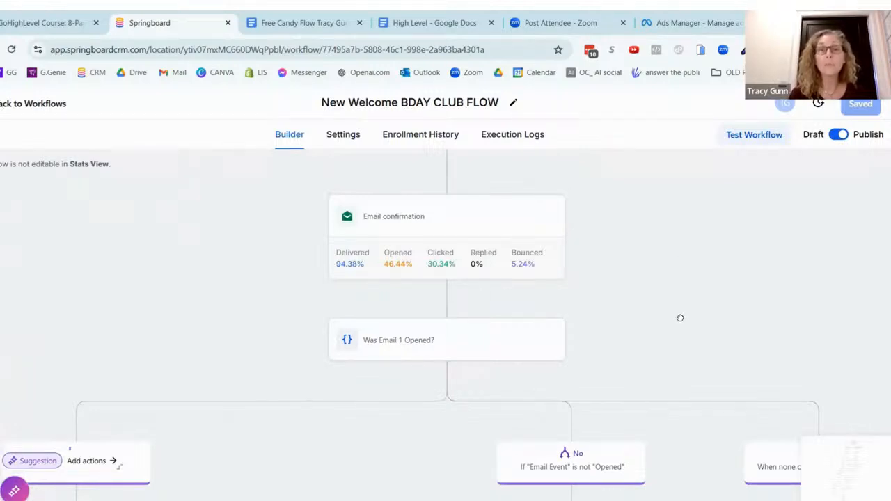
# Compare the email statistics beneath Was Email 1 Opened?, covering Ultimate List Access and Email 1 under Yes and reminder - confirm under No.
pyautogui.moveTo(680, 316); pyautogui.dragTo(729, 98)
pyautogui.moveTo(374, 379); pyautogui.dragTo(404, 297)
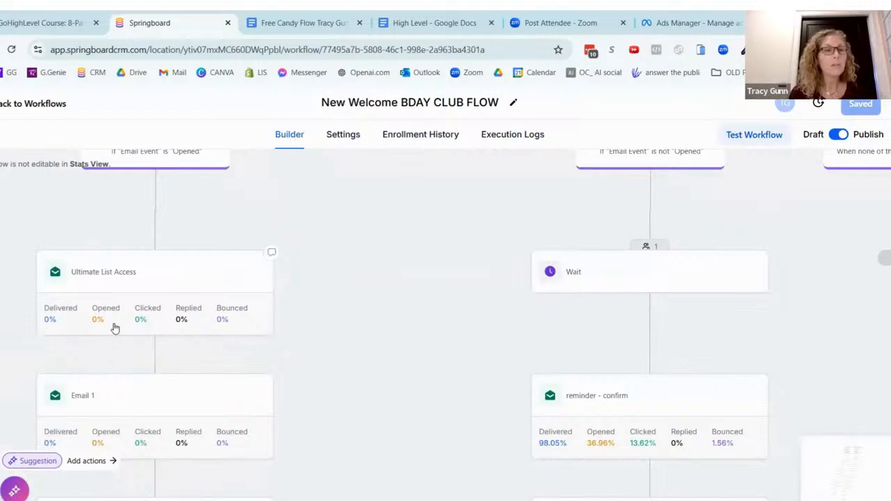
pyautogui.moveTo(358, 297); pyautogui.dragTo(349, 237)
pyautogui.moveTo(371, 355); pyautogui.dragTo(374, 243)
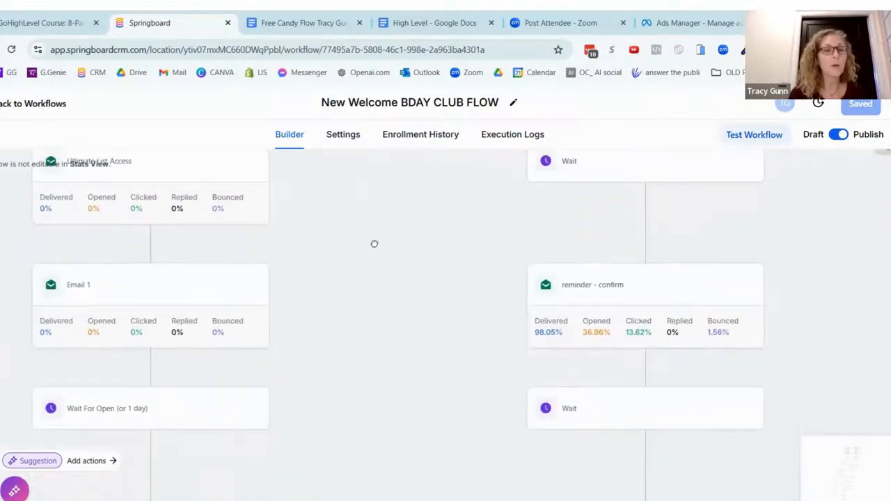
pyautogui.moveTo(435, 309); pyautogui.dragTo(420, 290)
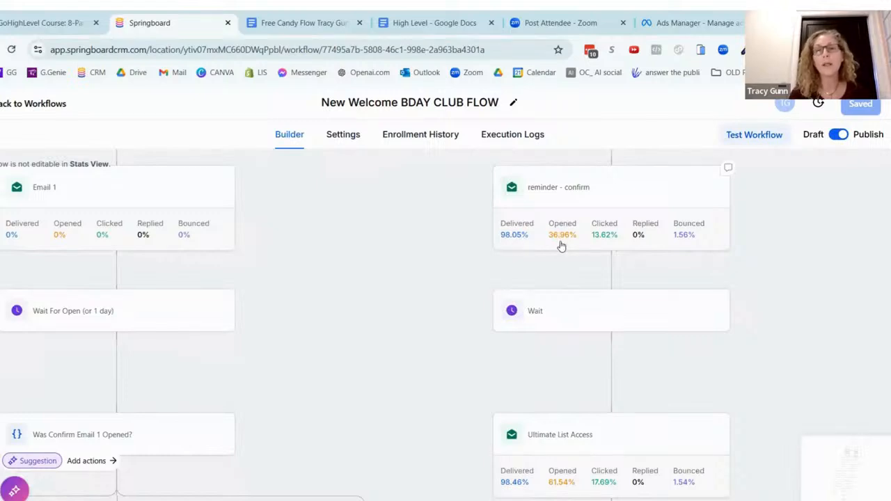
# Check the delivery, open and click rates of Ultimate List Access and Email 1 in the No branch.
pyautogui.moveTo(789, 385); pyautogui.dragTo(776, 253)
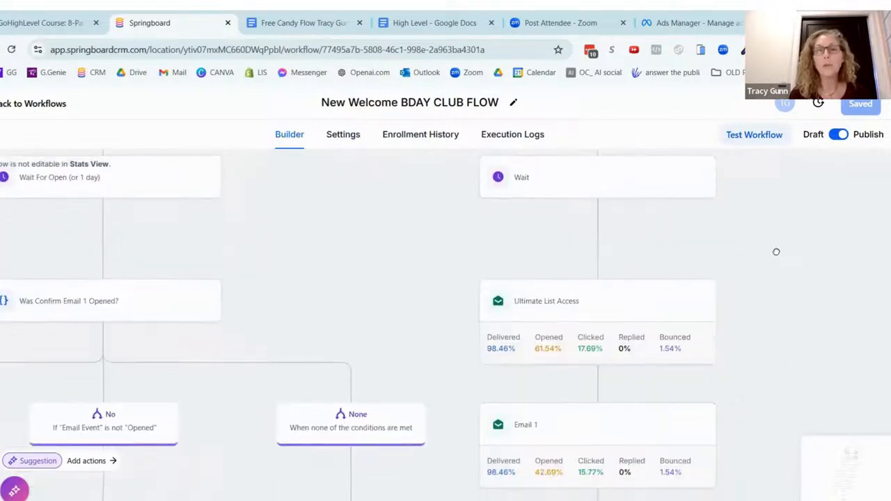
pyautogui.moveTo(790, 336); pyautogui.dragTo(810, 221)
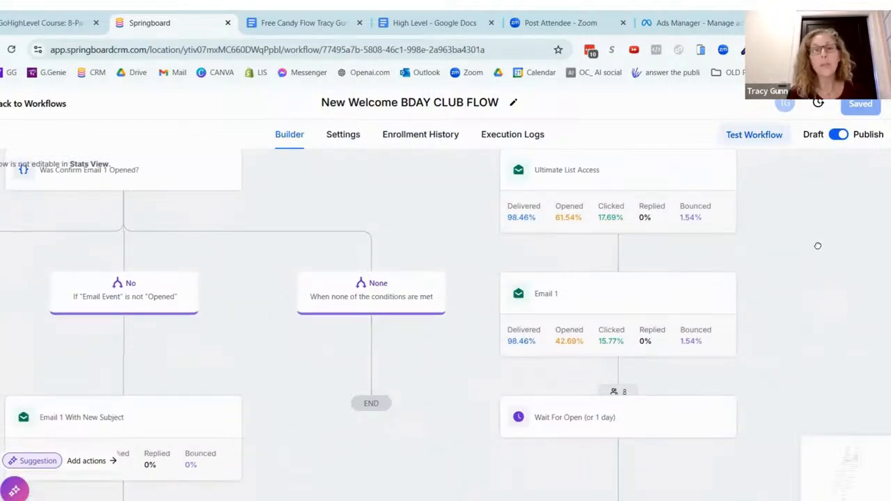
pyautogui.scroll(-2, 816, 246)
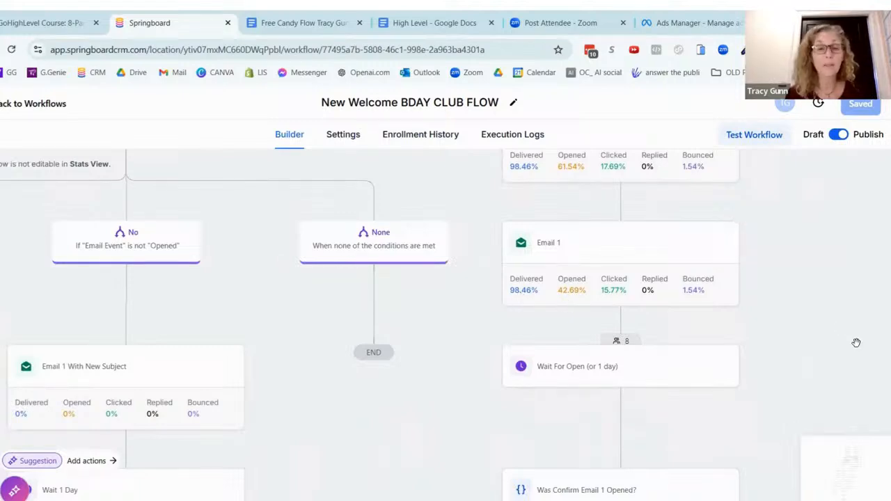
# Review the birthday club workflow's No branch, from Email 1 back up to the reminder - confirm email and the Was Email 1 Opened? split.
pyautogui.scroll(-2, 831, 362)
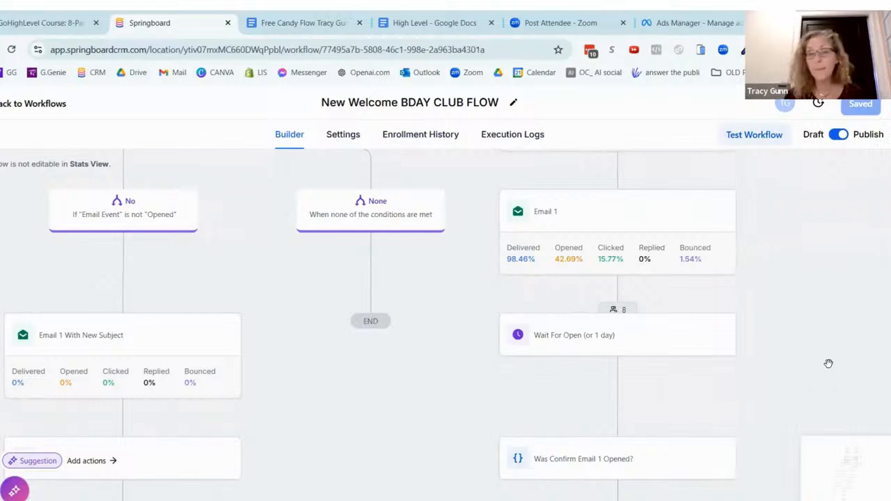
pyautogui.moveTo(829, 364); pyautogui.dragTo(718, 403)
pyautogui.moveTo(823, 187); pyautogui.dragTo(822, 390)
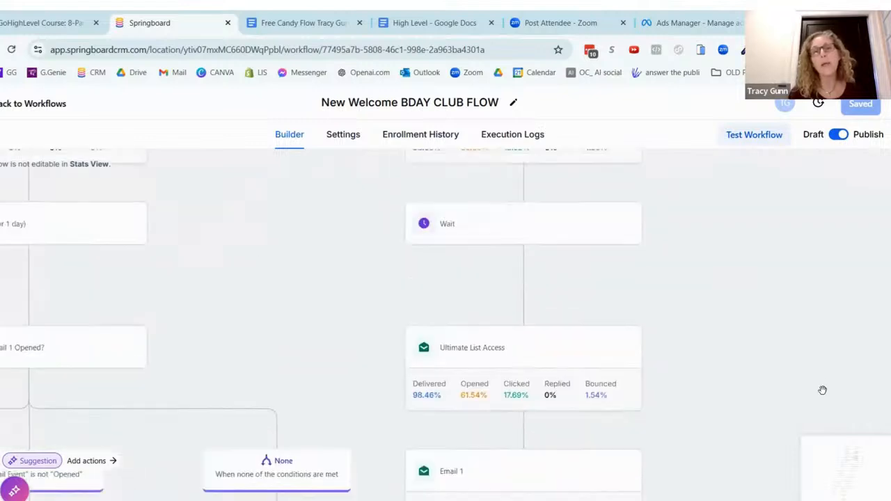
pyautogui.moveTo(771, 257); pyautogui.dragTo(772, 392)
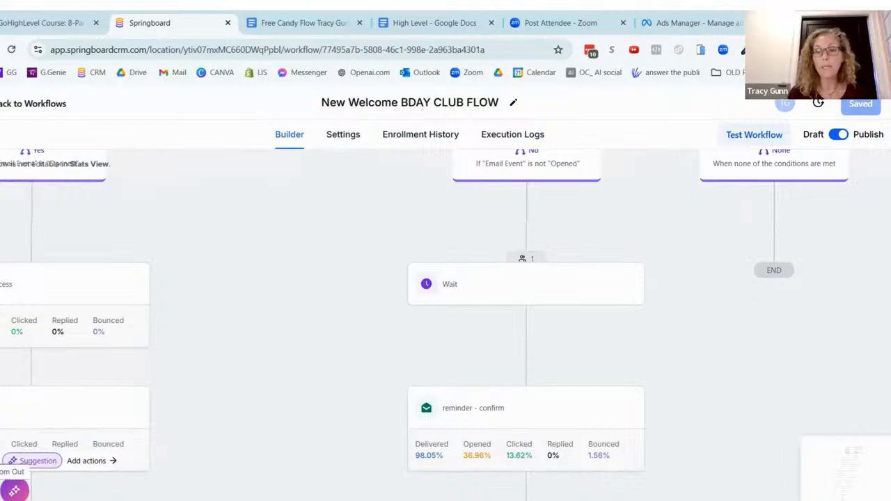
pyautogui.click(6, 491)
pyautogui.click(6, 490)
pyautogui.click(5, 491)
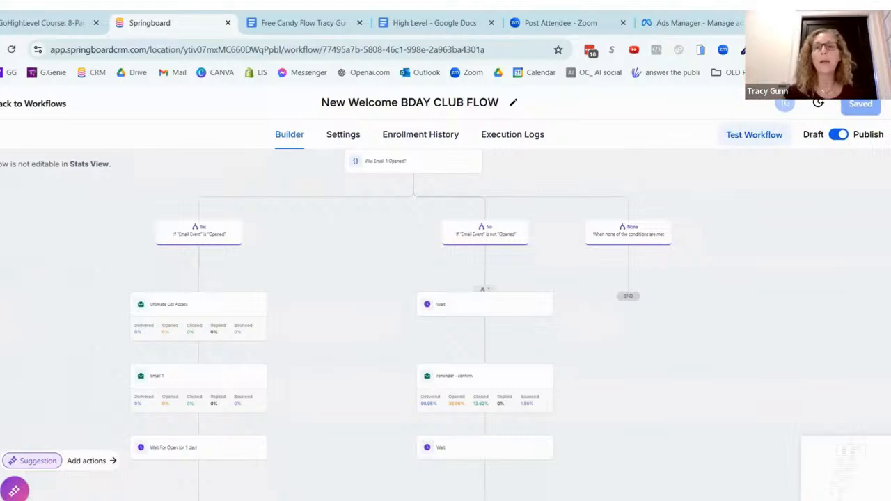
# Leave the birthday club workflow and open the recipe templates for creating a workflow.
pyautogui.click(2, 113)
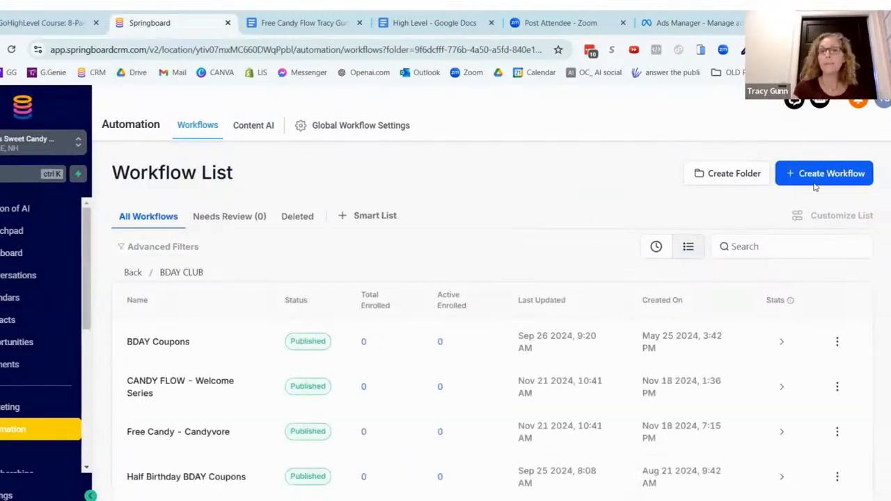
pyautogui.click(813, 181)
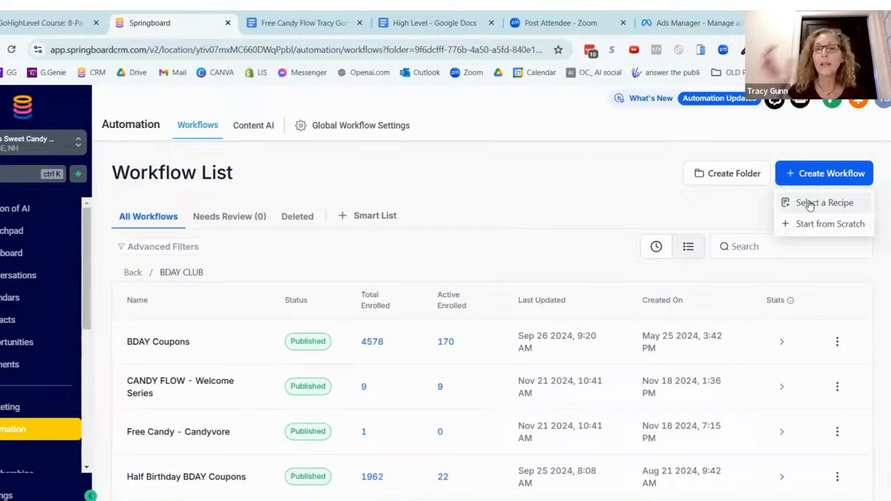
pyautogui.click(810, 203)
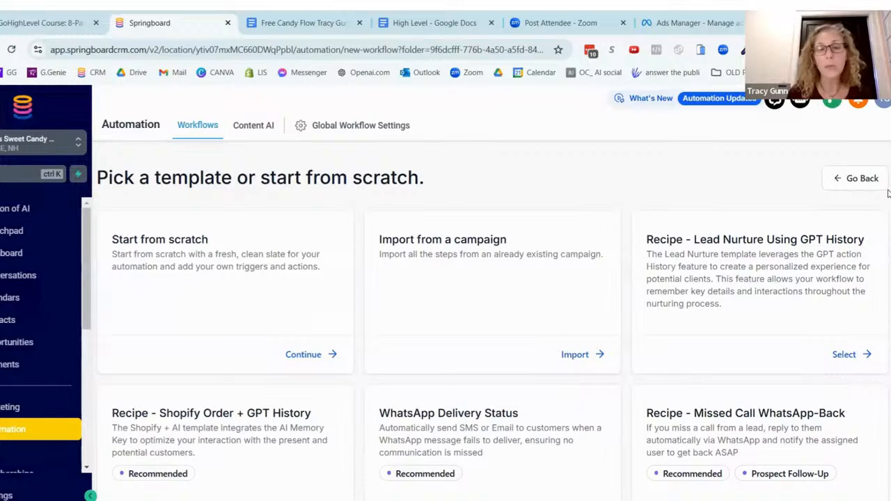
# Browse the available workflow recipes, such as Email Drip Sequence and Birthday Template, and return to the workflow list without choosing one.
pyautogui.scroll(-1, 888, 198)
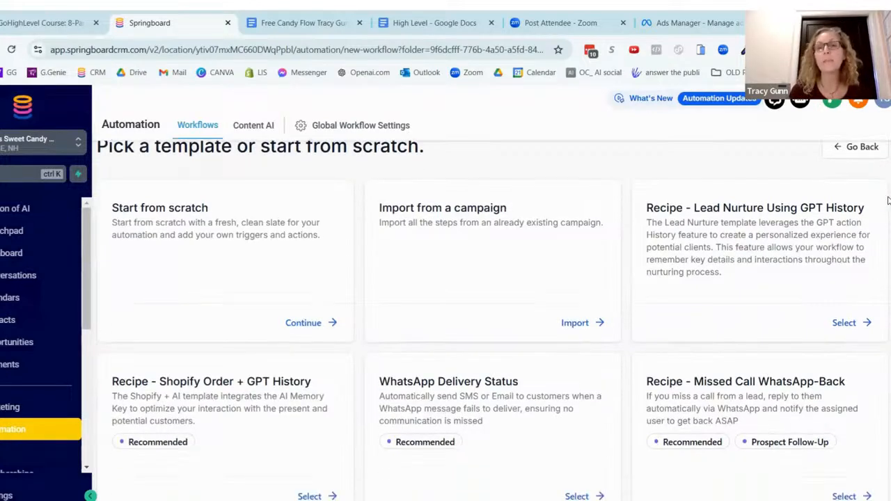
pyautogui.scroll(-2, 888, 229)
pyautogui.scroll(-2, 888, 237)
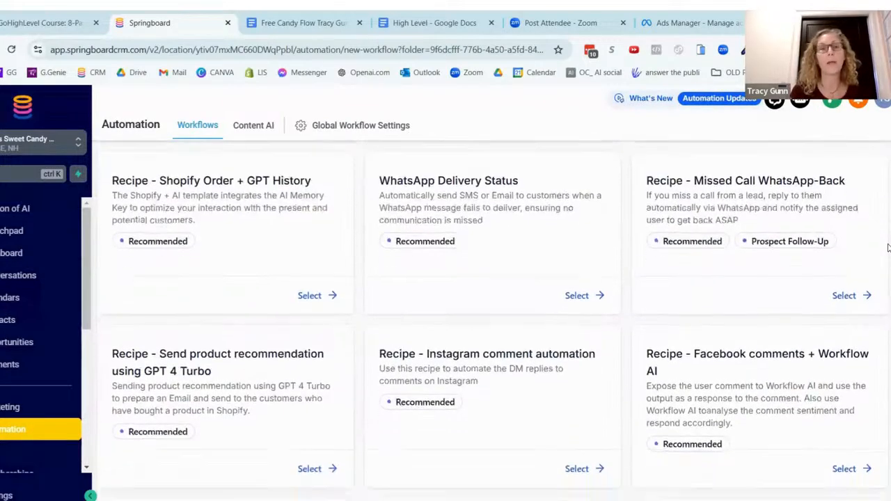
pyautogui.scroll(-2, 887, 264)
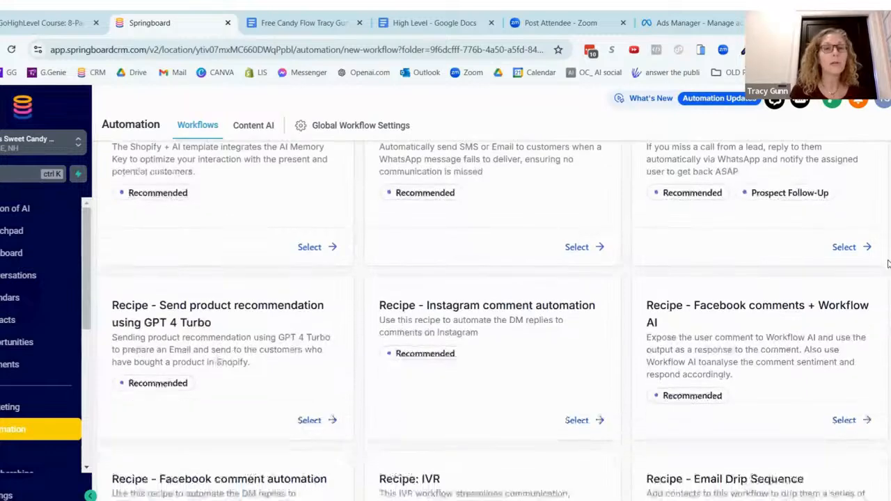
pyautogui.scroll(-1, 888, 278)
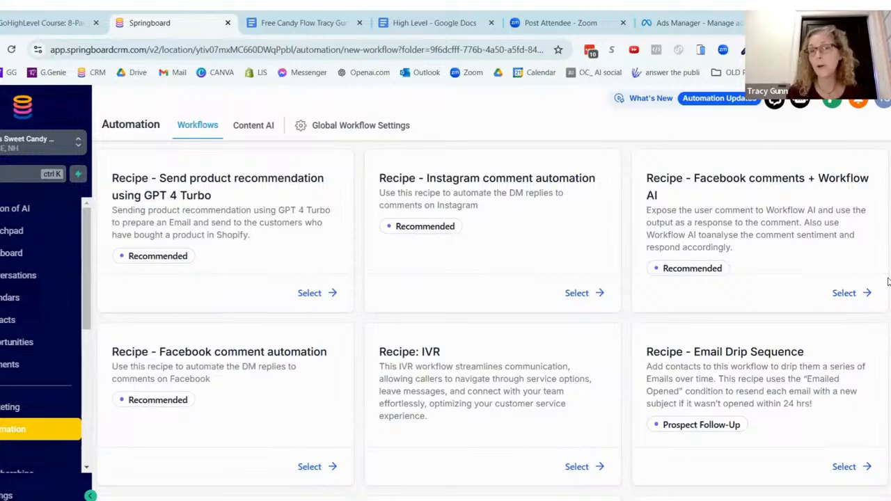
pyautogui.scroll(-1, 888, 292)
pyautogui.scroll(-5, 887, 294)
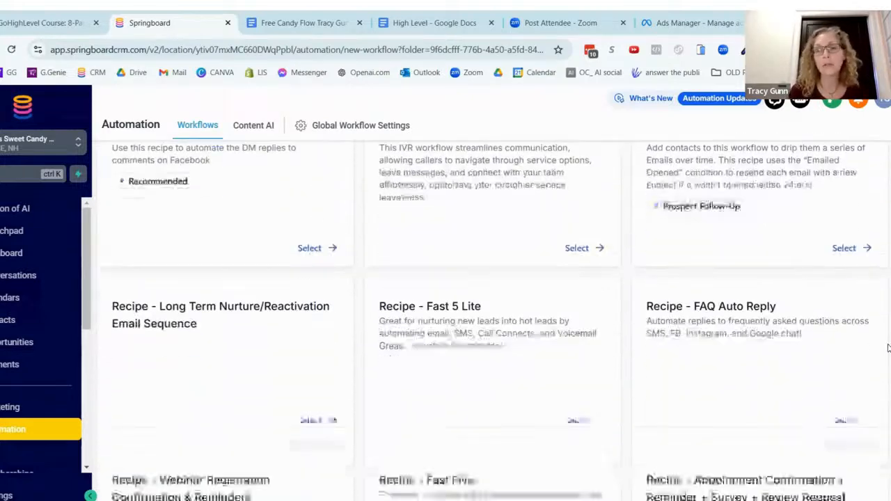
pyautogui.scroll(-5, 888, 365)
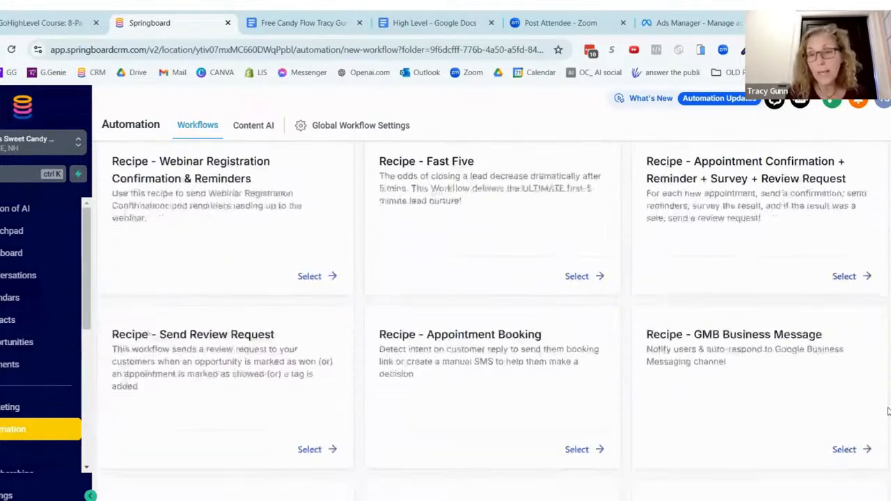
pyautogui.scroll(-2, 888, 451)
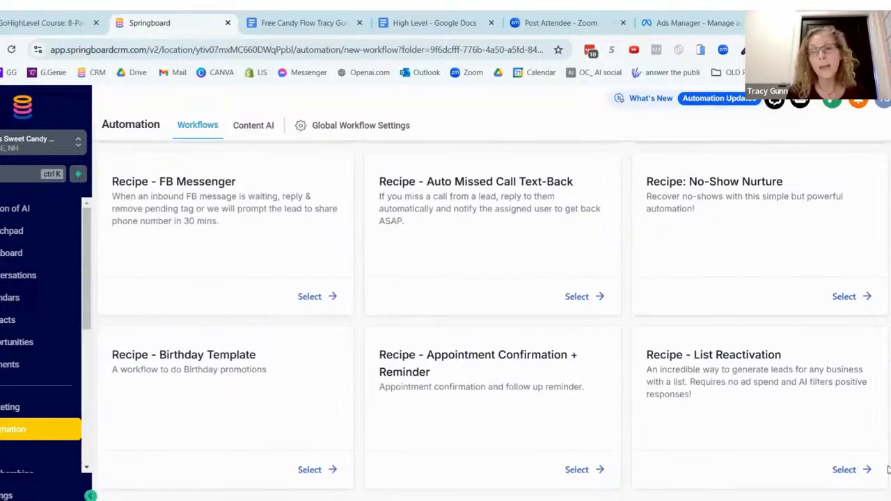
pyautogui.scroll(12, 888, 380)
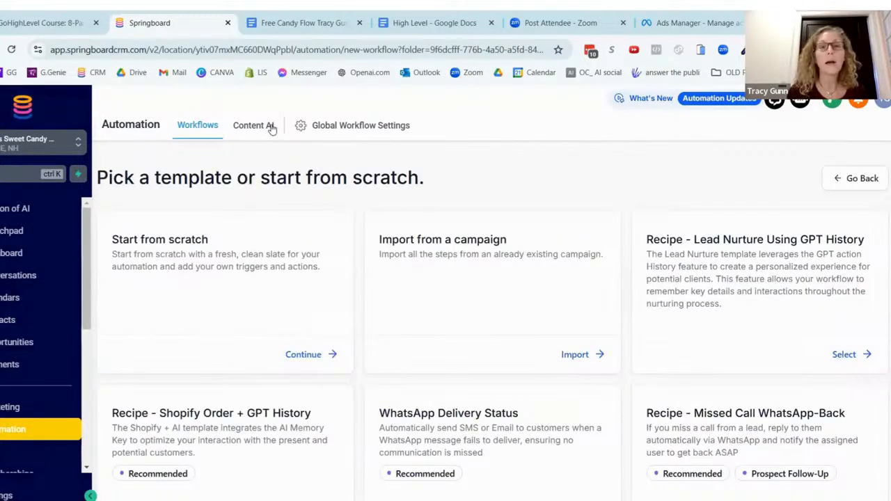
pyautogui.click(857, 179)
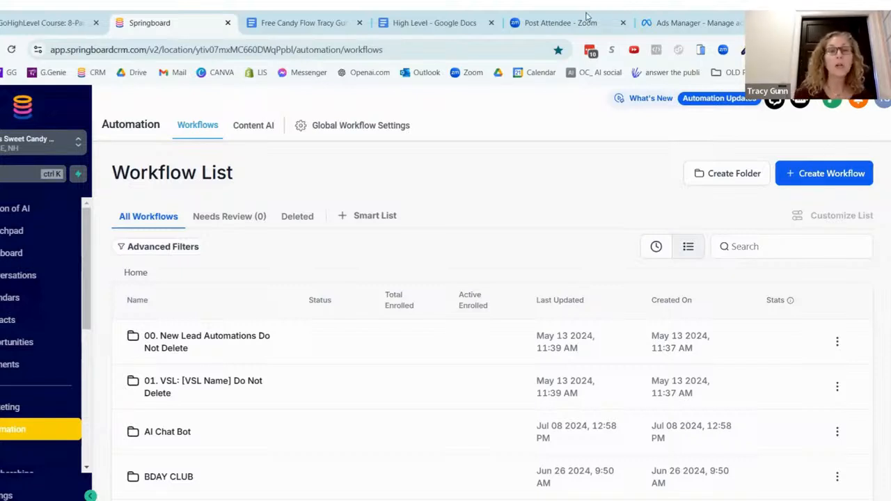
# Create a new workflow from scratch and acknowledge the notice about allowing multiple opportunities.
pyautogui.click(809, 179)
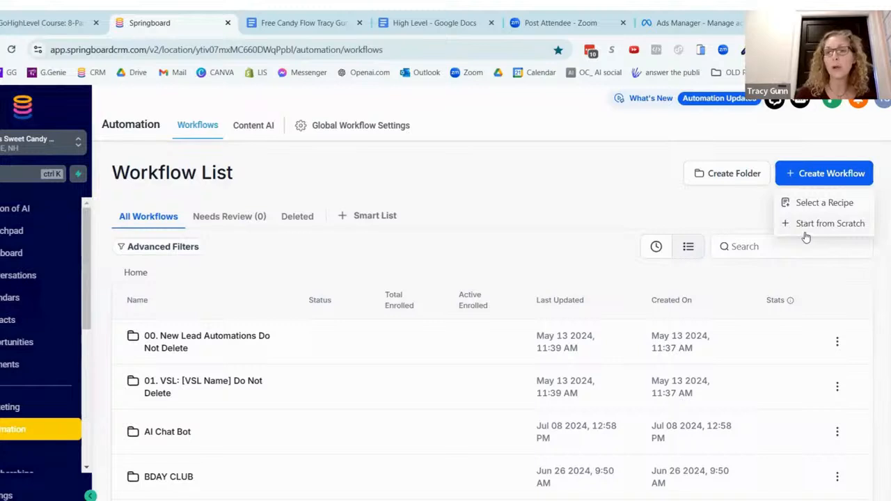
pyautogui.click(811, 225)
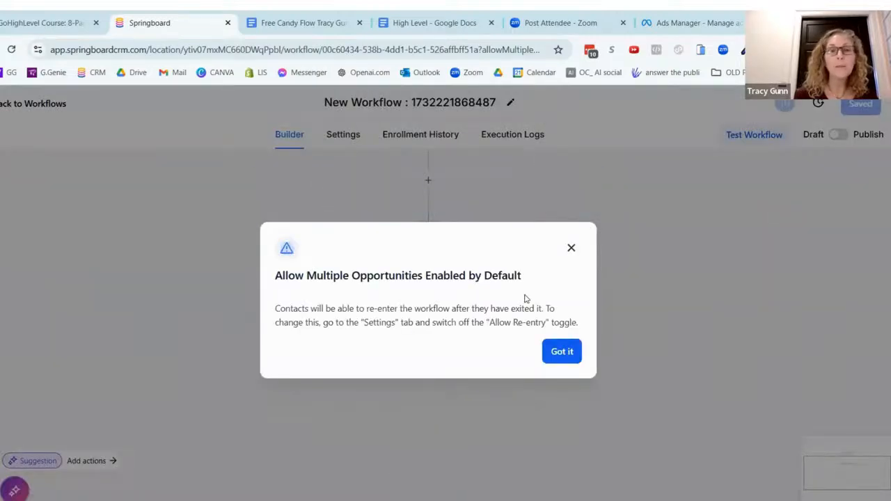
pyautogui.click(561, 351)
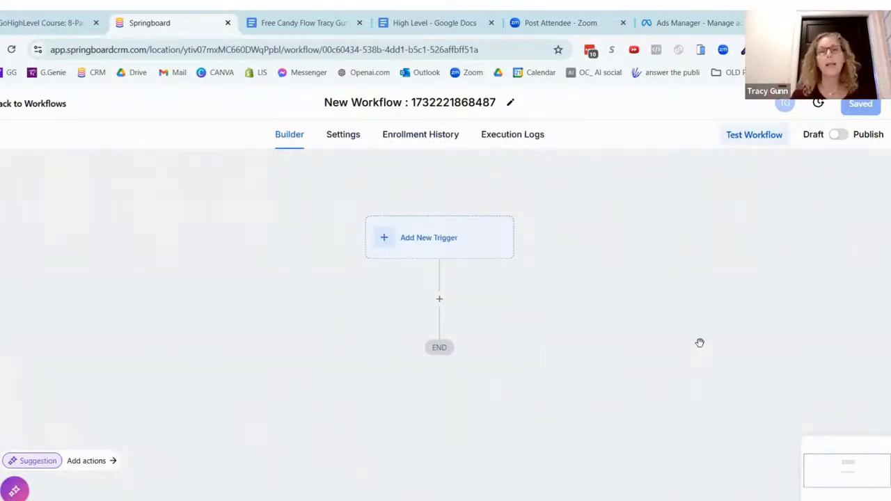
# Add a Form Submitted trigger with the filter Form is TESTER and save it.
pyautogui.click(414, 240)
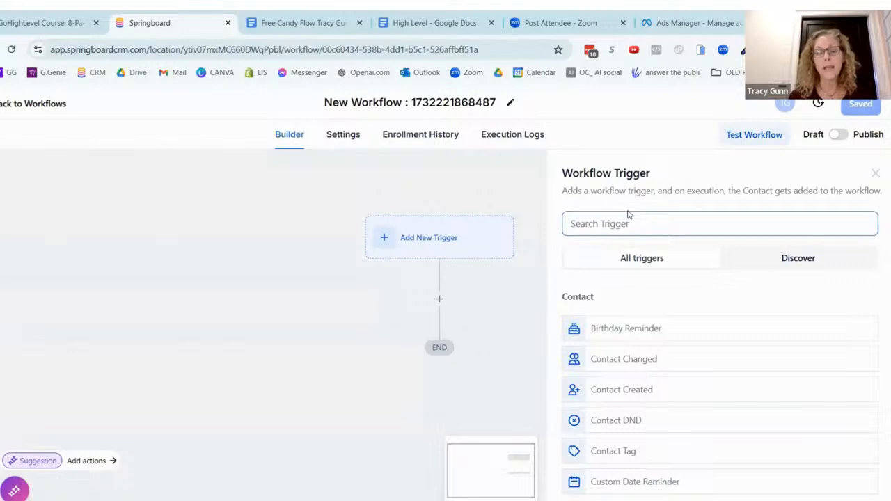
pyautogui.write('form')
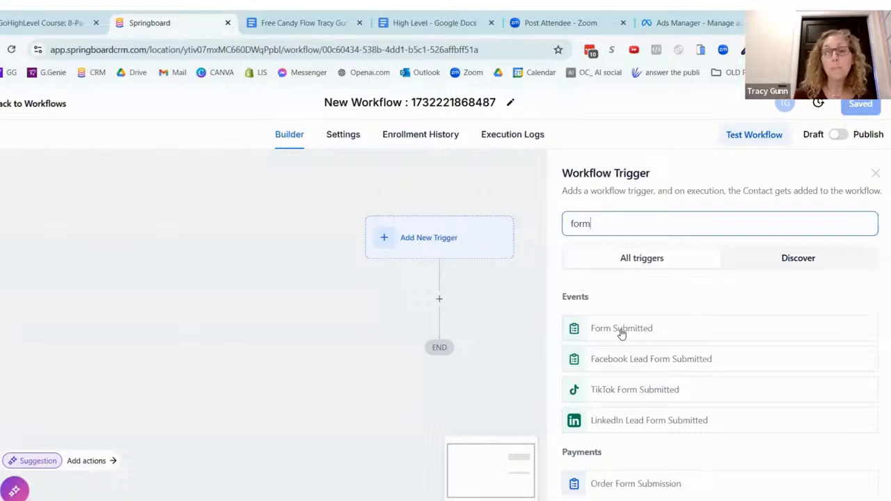
pyautogui.click(621, 329)
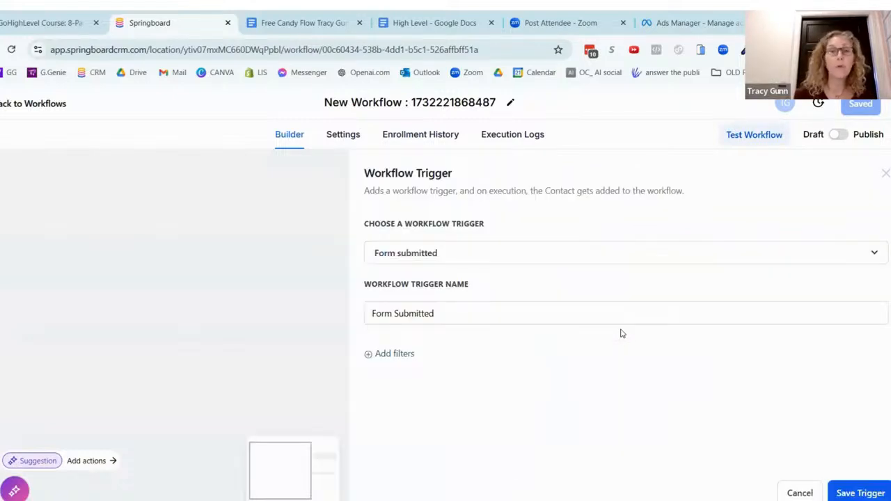
pyautogui.click(395, 355)
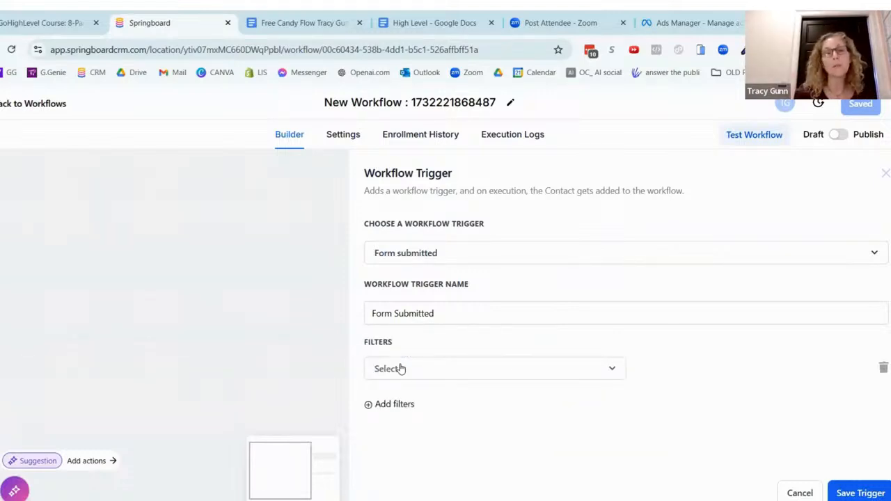
pyautogui.click(400, 369)
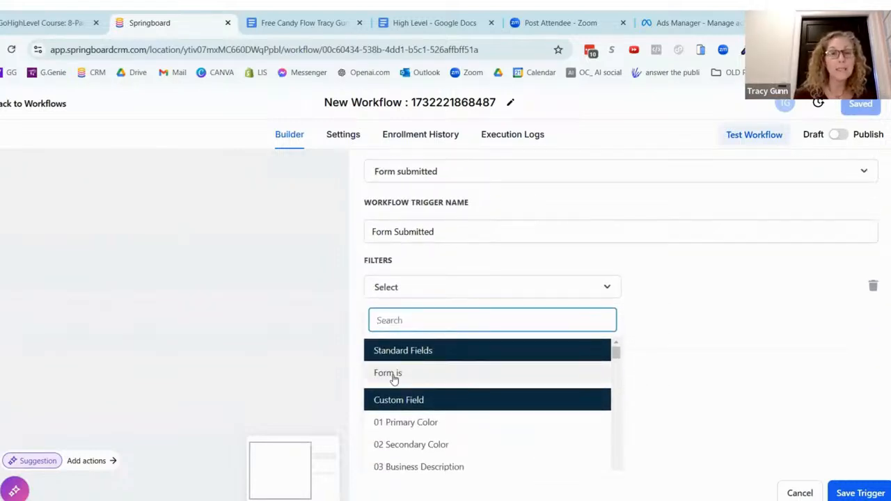
pyautogui.click(391, 375)
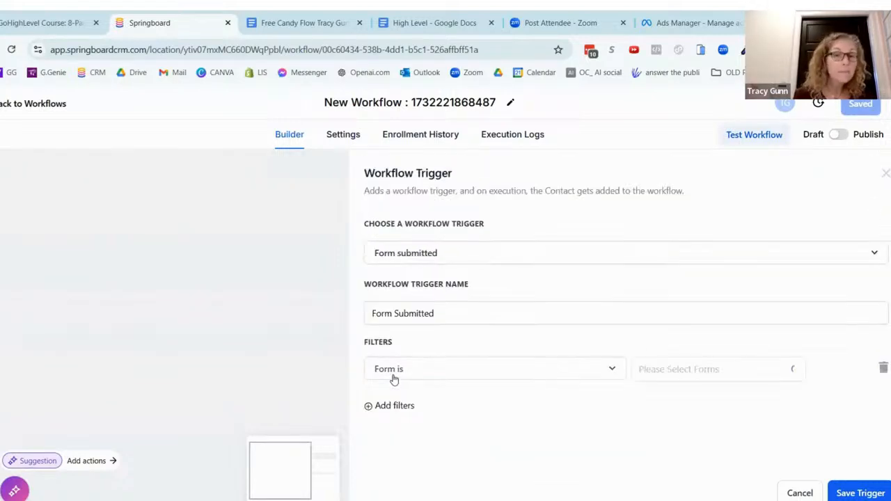
pyautogui.click(665, 372)
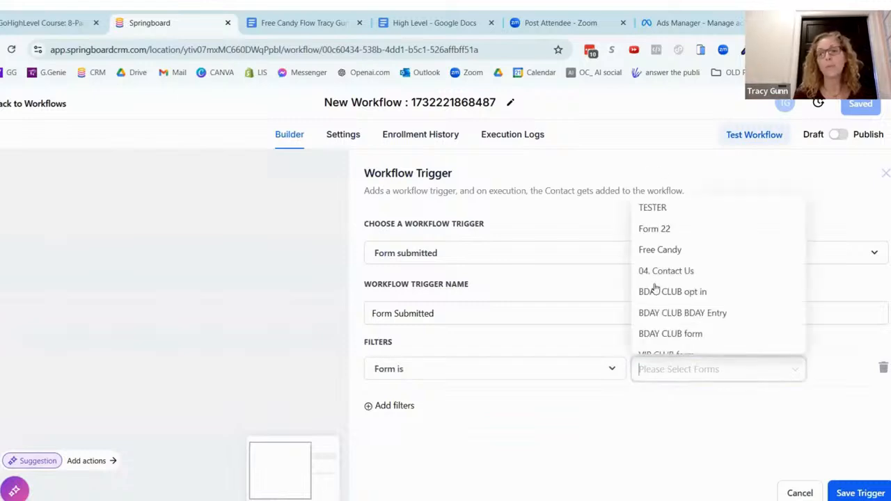
pyautogui.click(661, 212)
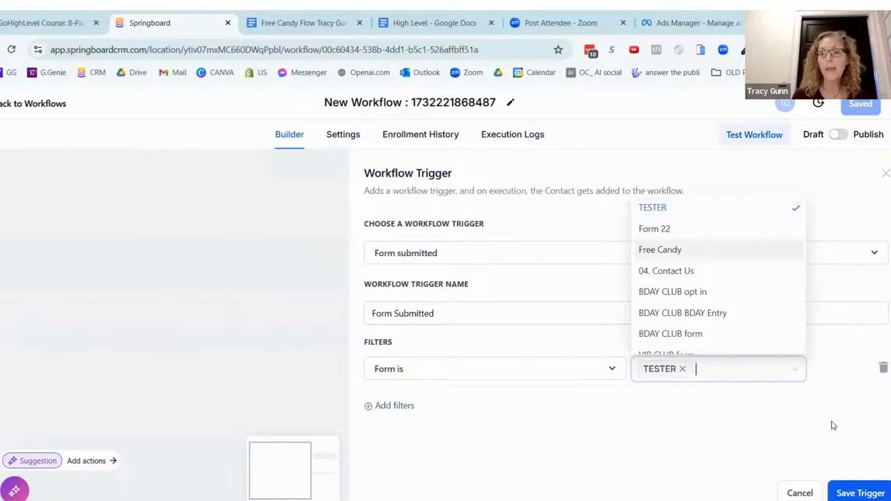
pyautogui.click(862, 492)
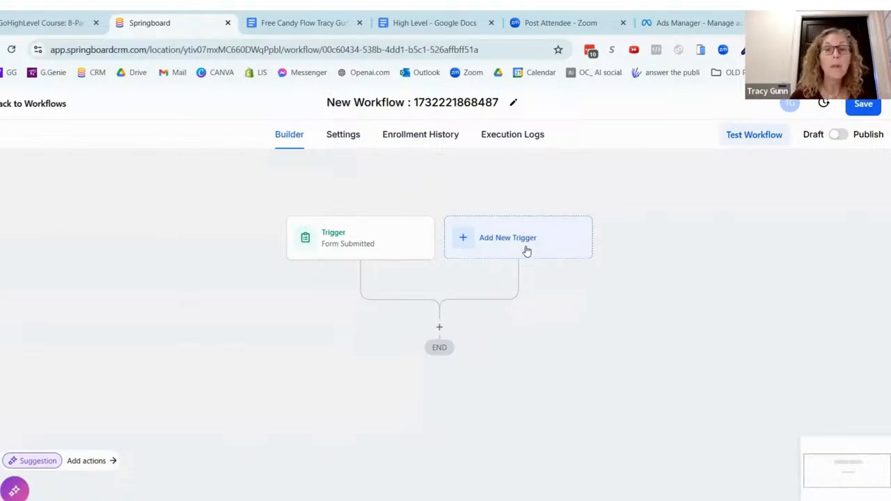
# Add a Contact Created trigger with the filter Has Tag set to bdayclub and save it.
pyautogui.click(527, 251)
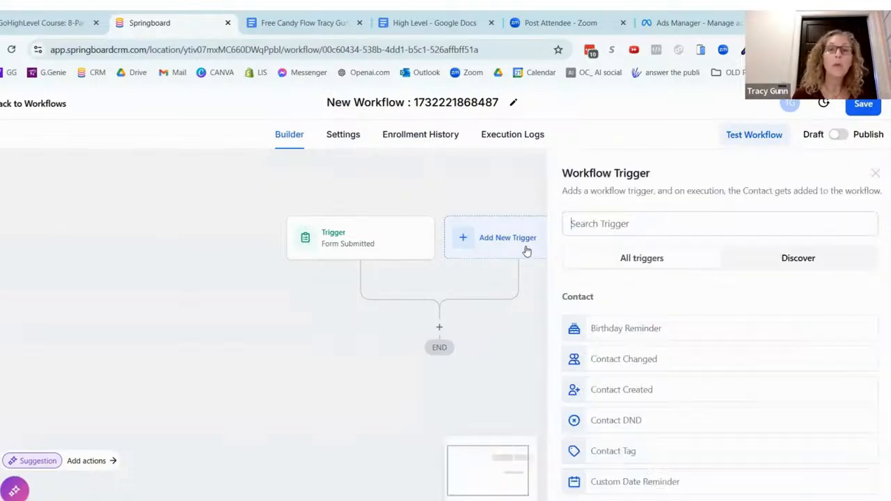
pyautogui.click(615, 391)
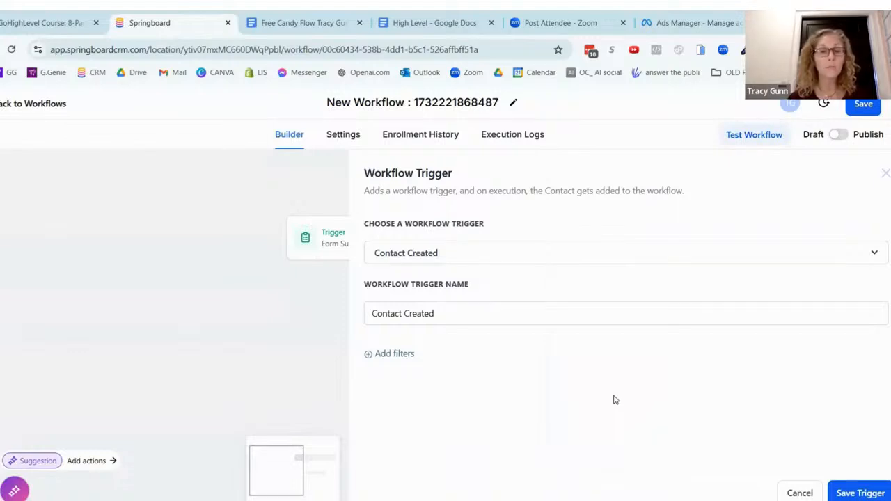
pyautogui.click(394, 355)
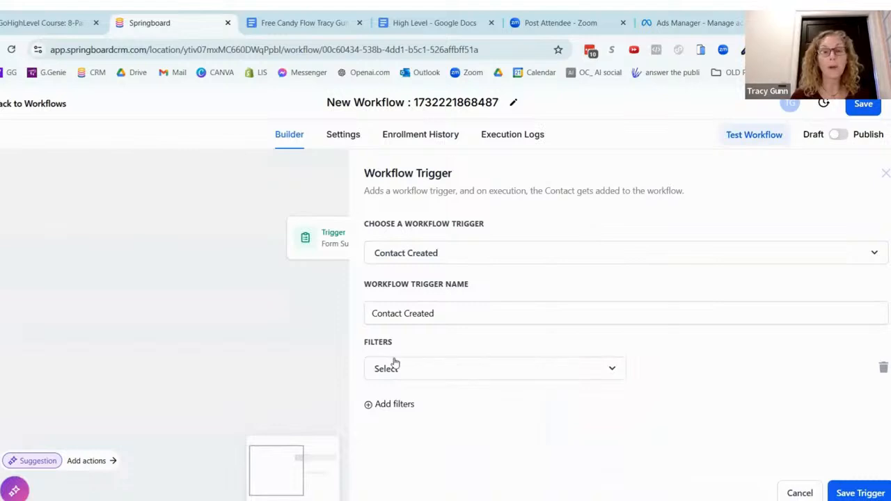
pyautogui.click(395, 369)
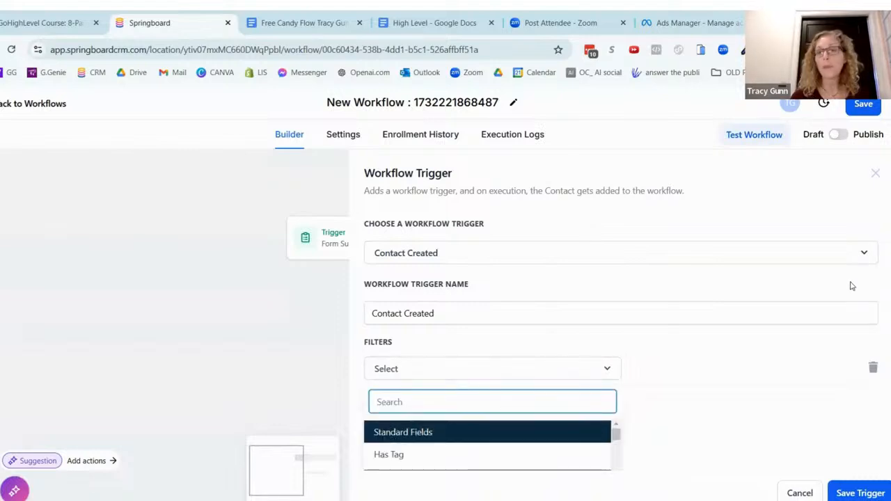
pyautogui.scroll(-2, 887, 328)
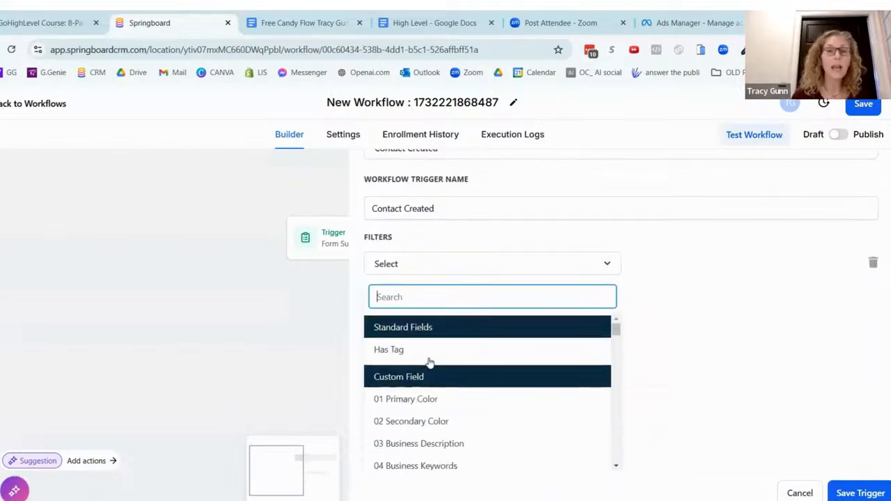
pyautogui.click(427, 351)
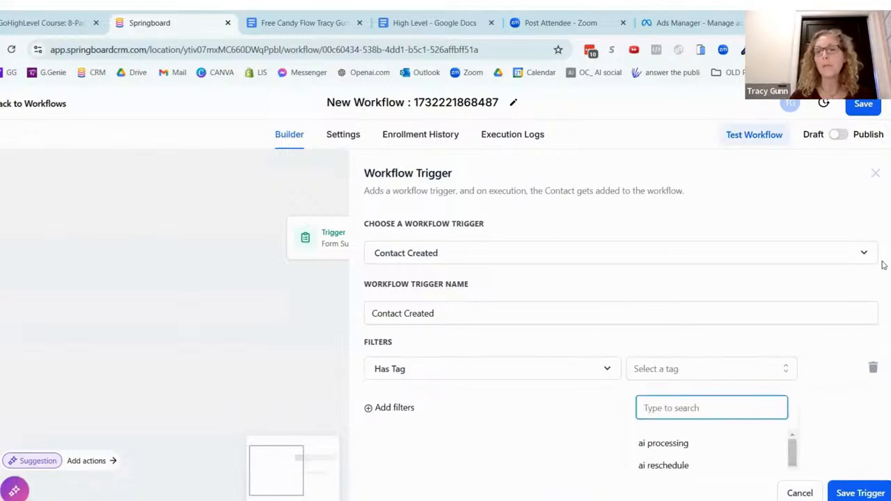
pyautogui.scroll(-2, 887, 339)
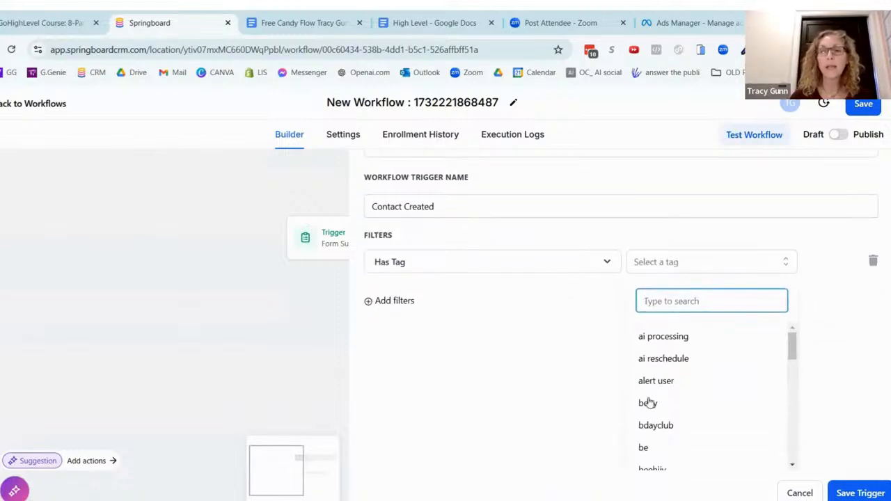
pyautogui.click(658, 426)
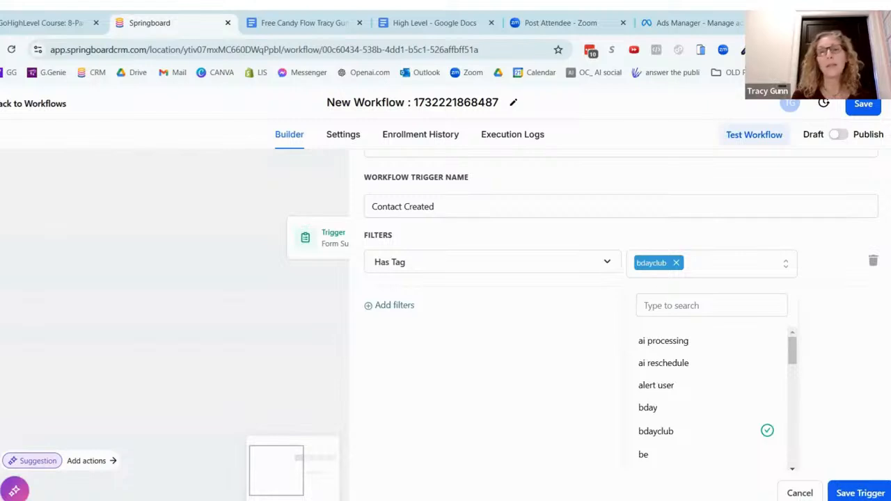
pyautogui.click(860, 493)
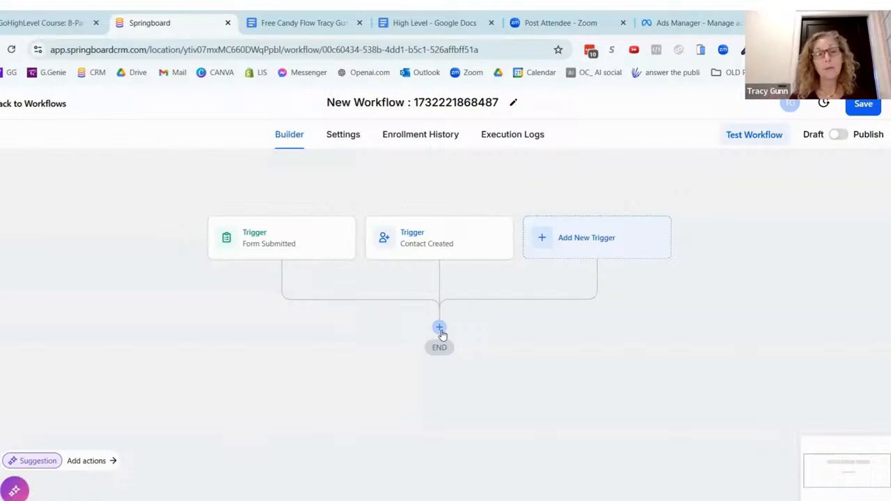
# Add a Send Email action below the two triggers.
pyautogui.click(440, 329)
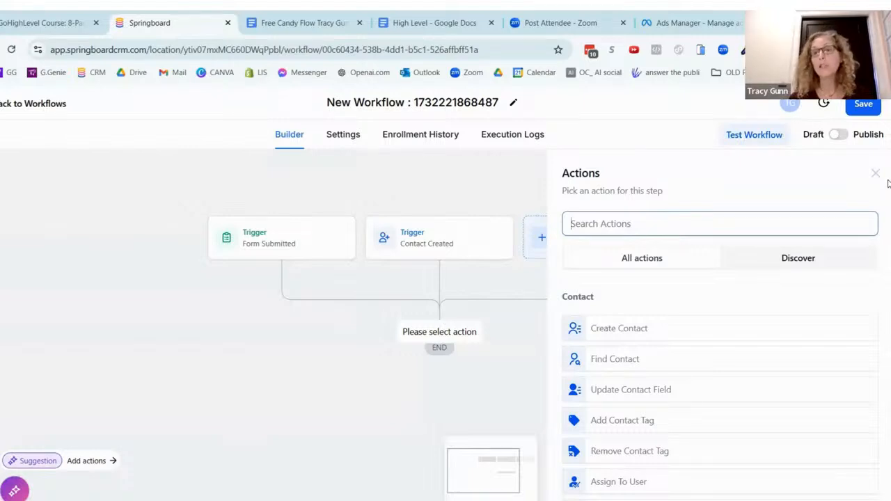
pyautogui.scroll(-9, 888, 188)
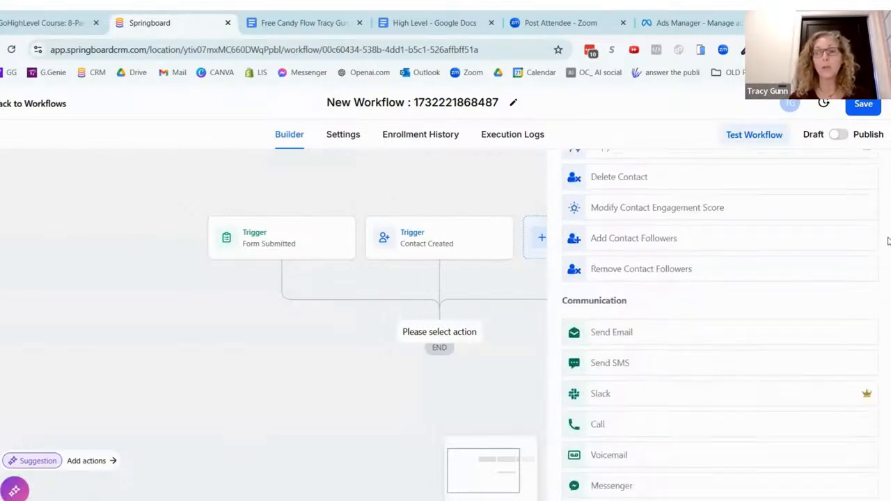
pyautogui.scroll(1, 665, 271)
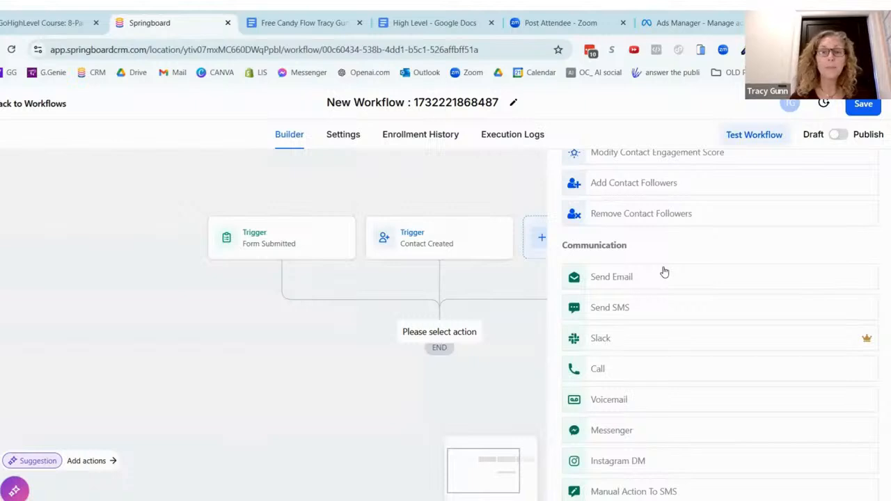
pyautogui.click(664, 272)
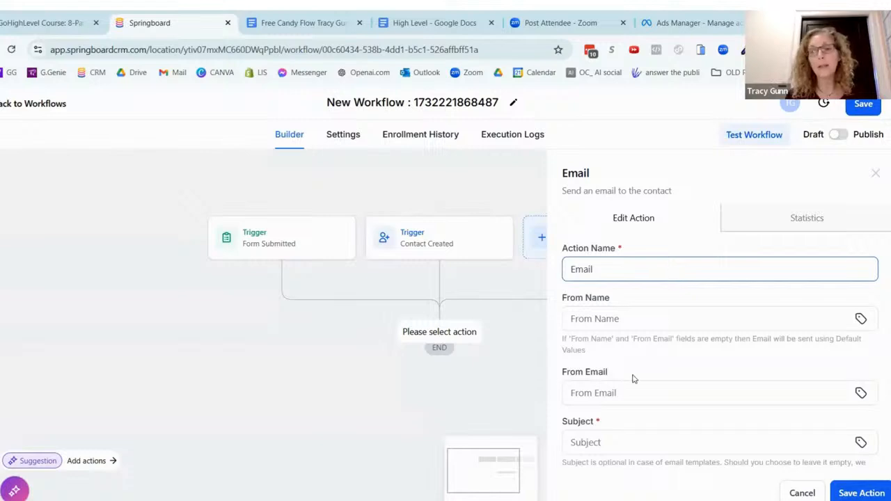
# Look through the email action's message, template, sender name, sender email and subject fields.
pyautogui.moveTo(888, 280); pyautogui.dragTo(889, 427)
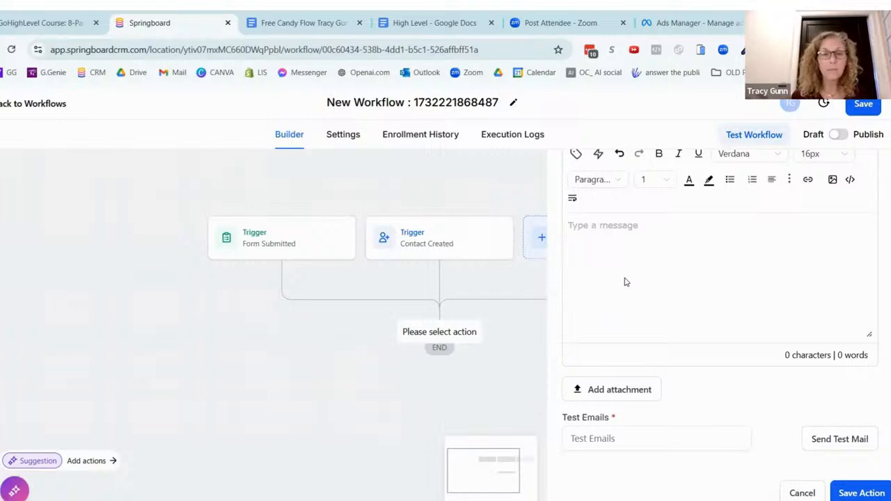
pyautogui.scroll(2, 888, 315)
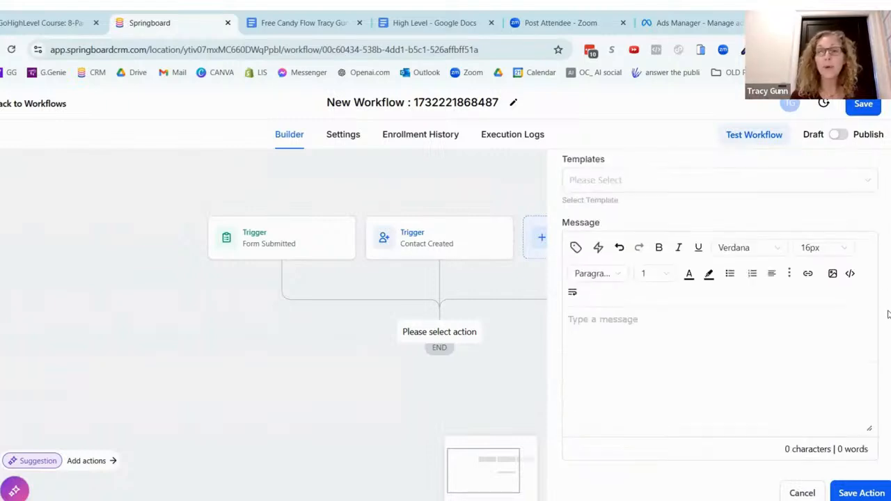
pyautogui.scroll(2, 888, 315)
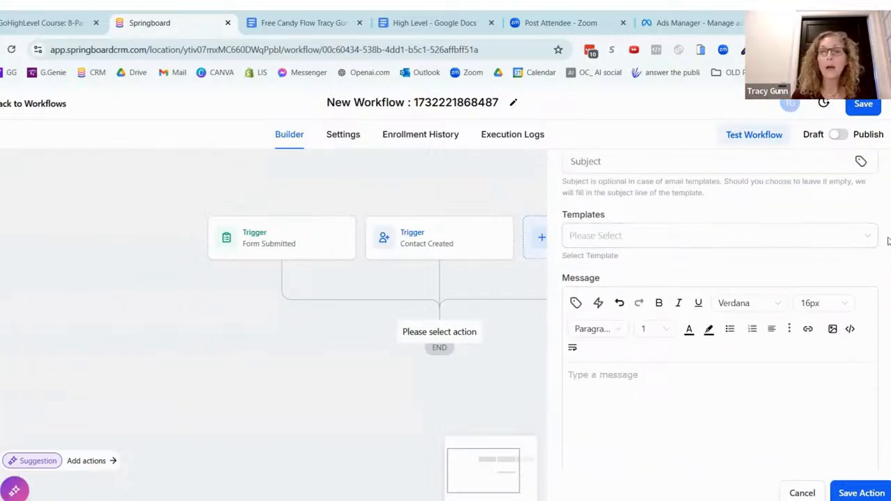
pyautogui.scroll(3, 887, 240)
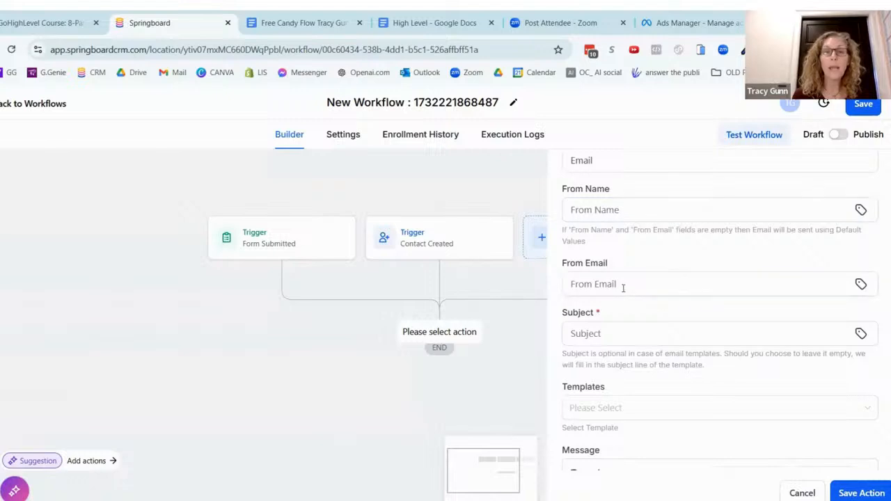
pyautogui.click(654, 286)
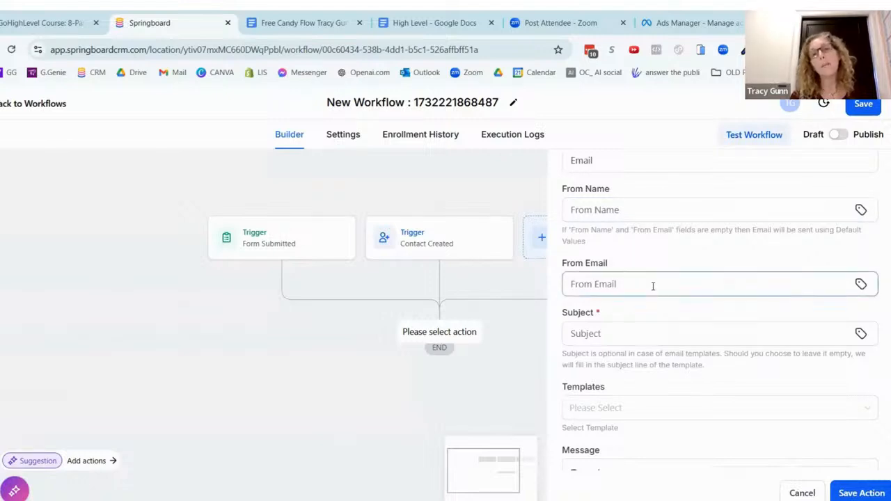
pyautogui.click(633, 200)
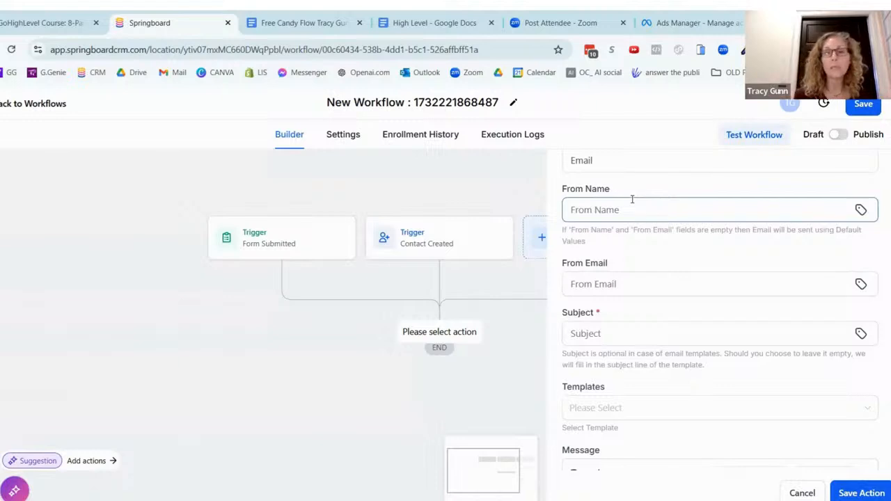
pyautogui.click(616, 331)
pyautogui.click(613, 283)
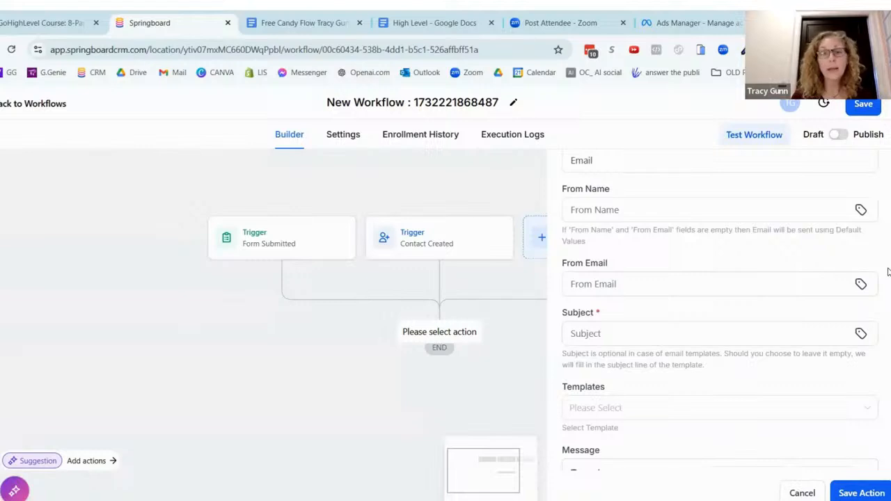
# Insert the contact's First Name custom value into the email message.
pyautogui.scroll(-5, 888, 272)
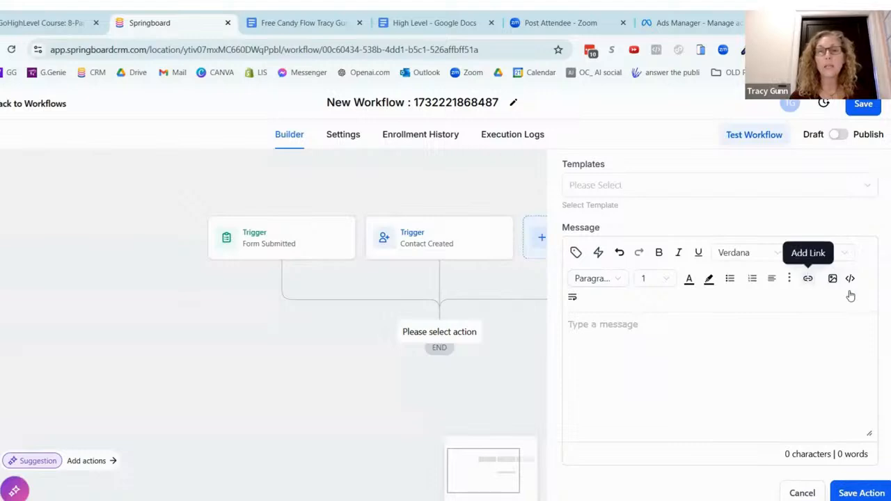
pyautogui.click(576, 254)
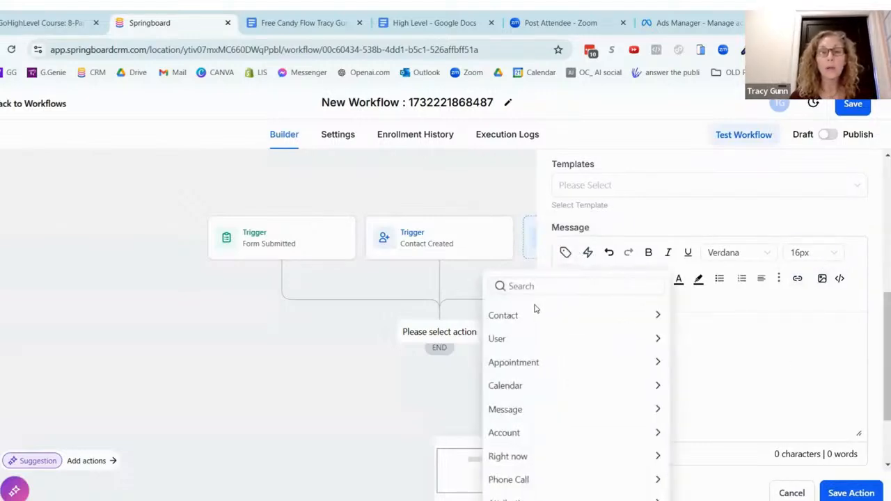
pyautogui.click(536, 313)
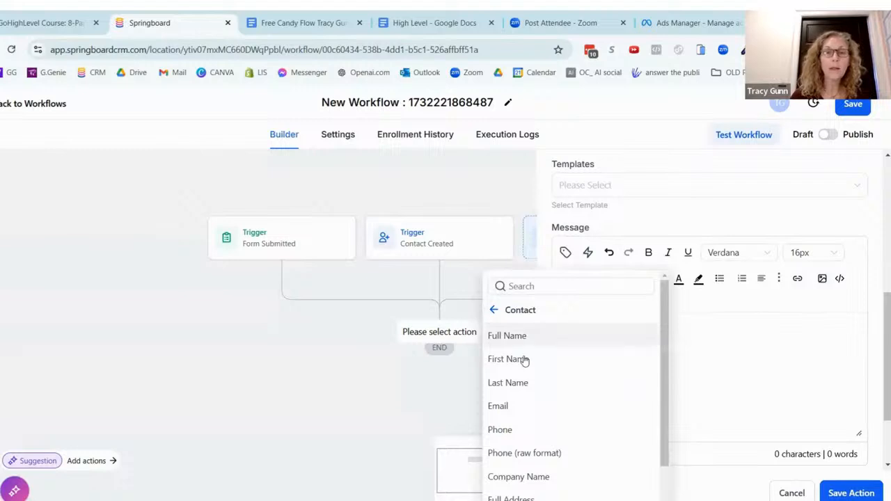
pyautogui.click(523, 358)
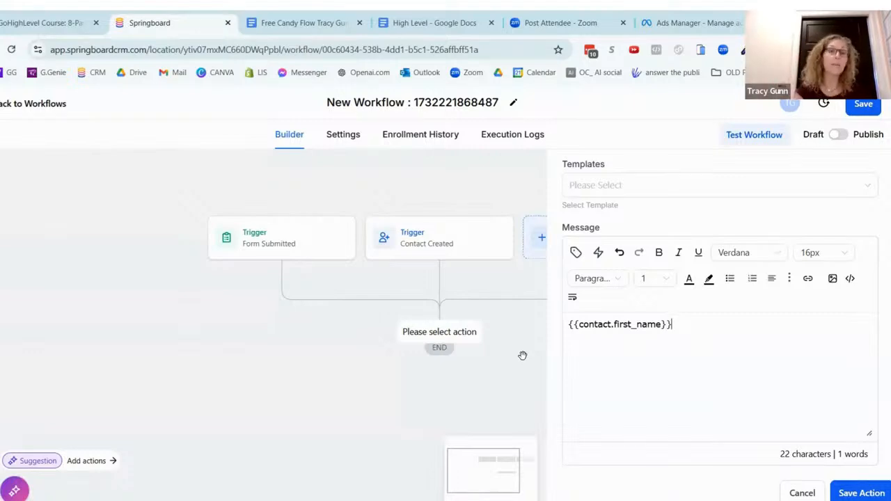
# Browse the other contact custom values available for the message and close the list without inserting one.
pyautogui.click(576, 255)
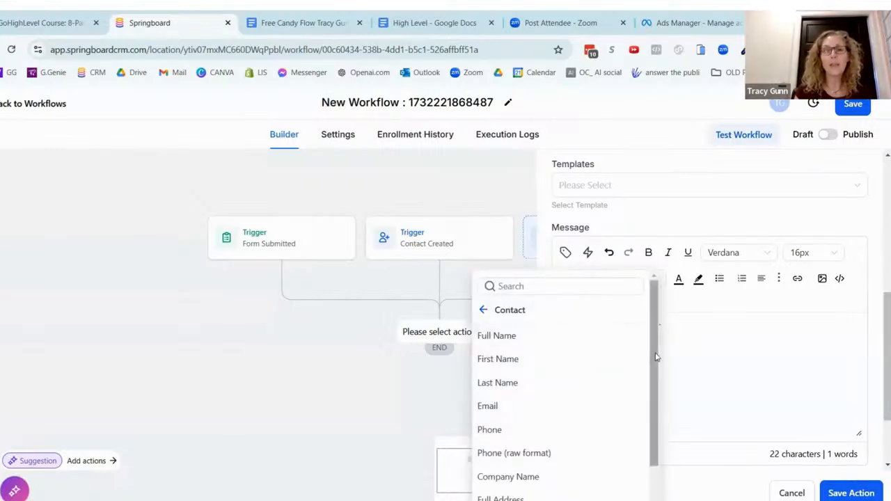
pyautogui.scroll(-3, 656, 358)
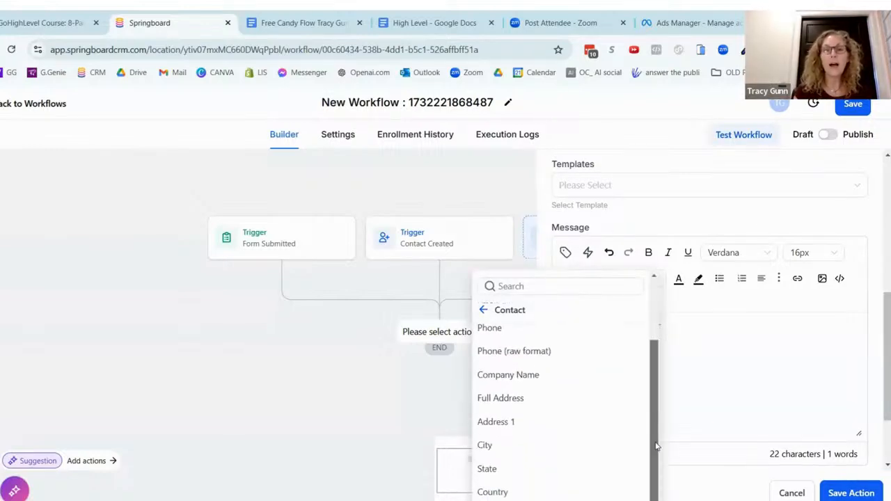
pyautogui.click(686, 426)
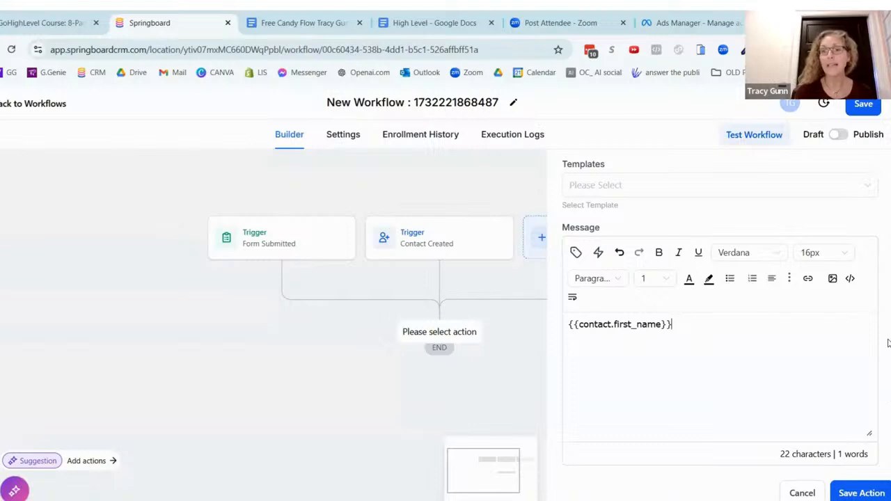
# Choose the BDAY #6 template for the email action and review its preview and the remaining email settings.
pyautogui.scroll(3, 888, 341)
pyautogui.scroll(-1, 888, 342)
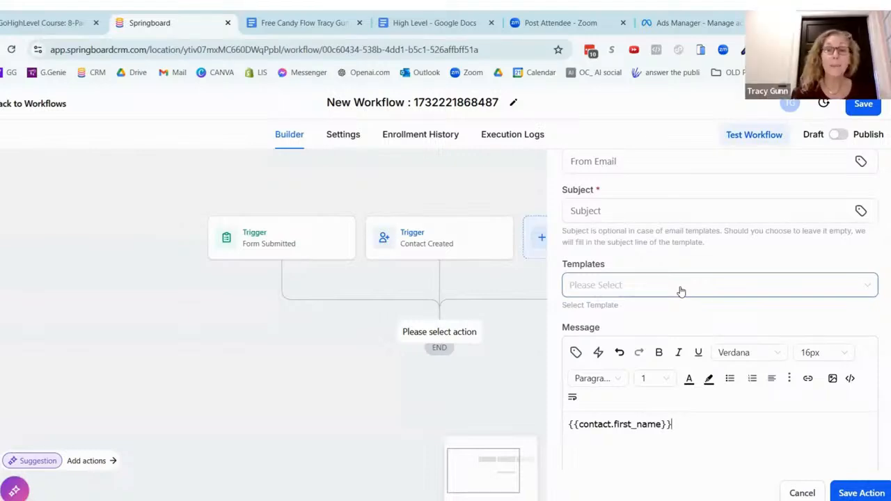
pyautogui.click(681, 291)
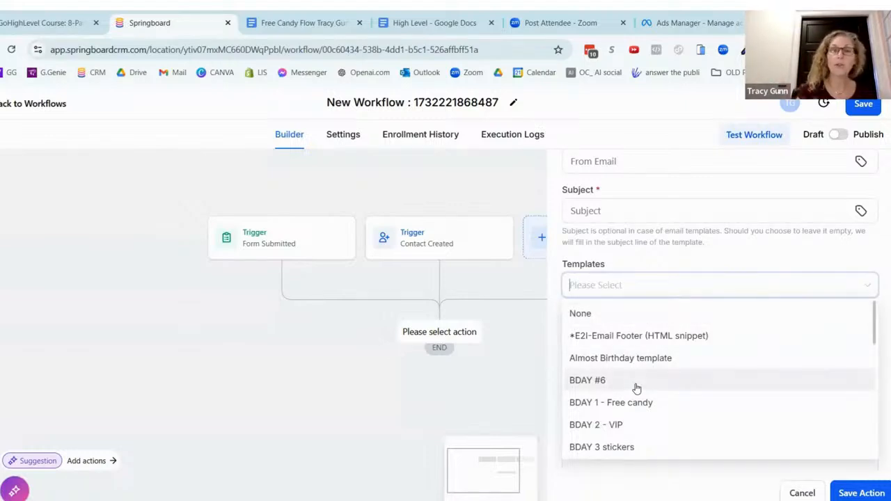
pyautogui.click(636, 383)
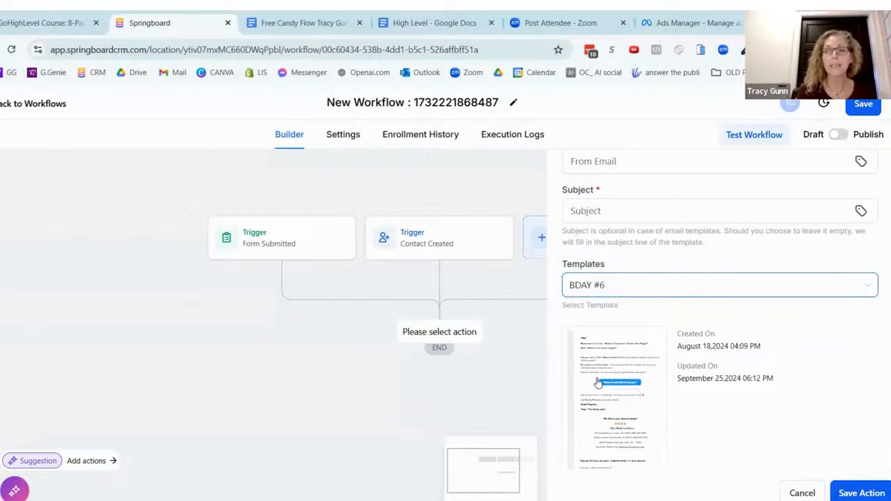
pyautogui.scroll(-3, 888, 418)
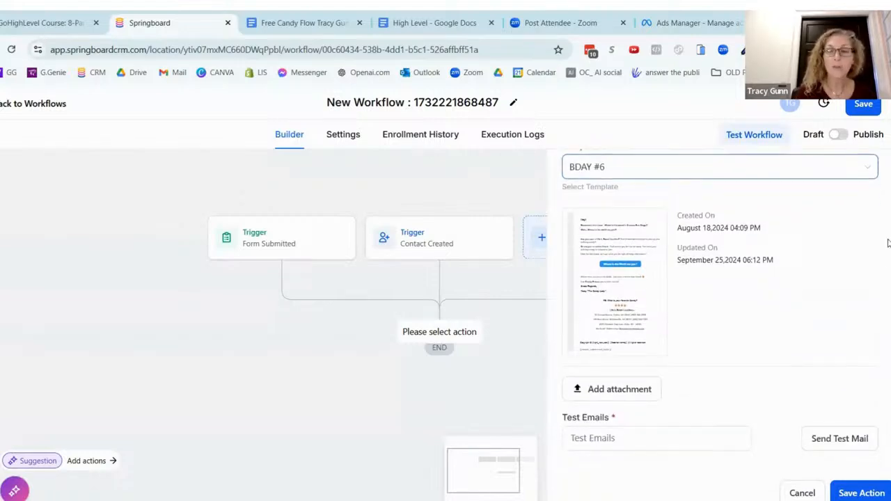
pyautogui.scroll(5, 889, 243)
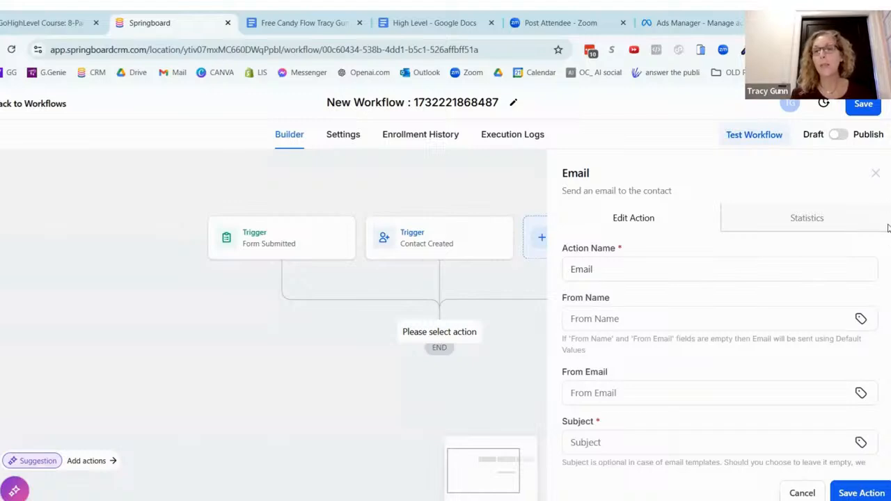
pyautogui.scroll(-2, 887, 278)
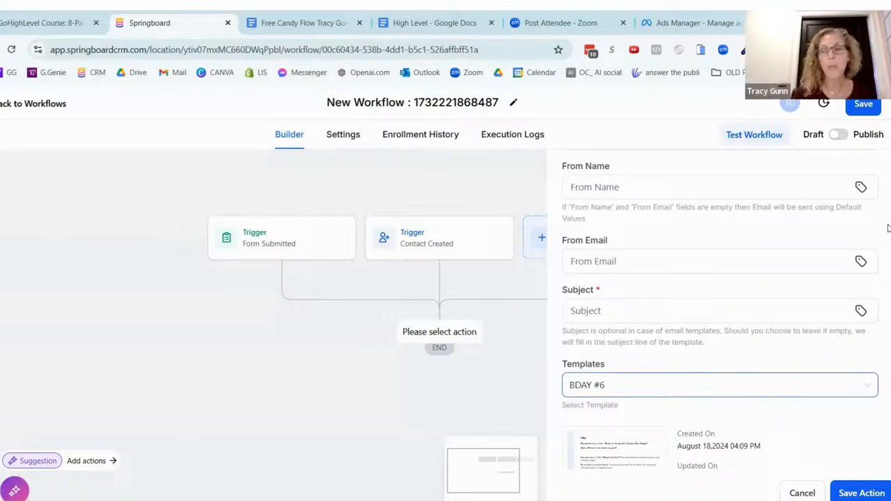
pyautogui.scroll(-1, 888, 337)
pyautogui.scroll(-2, 888, 338)
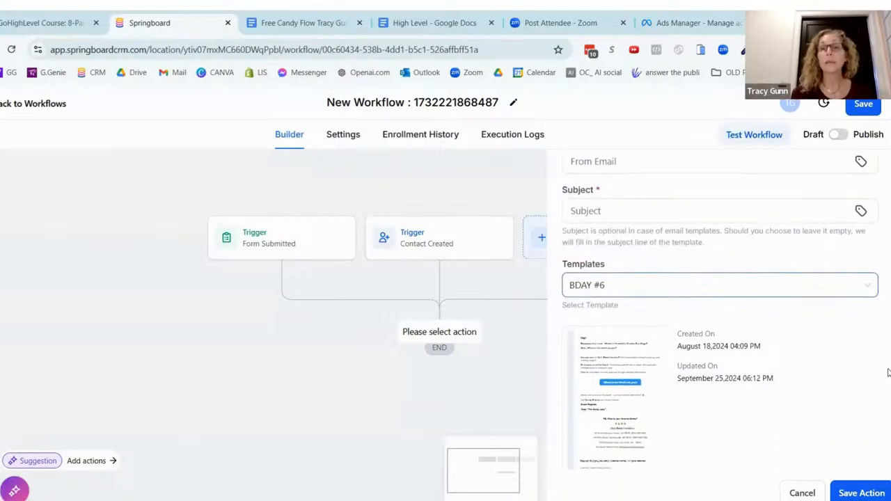
pyautogui.scroll(1, 888, 351)
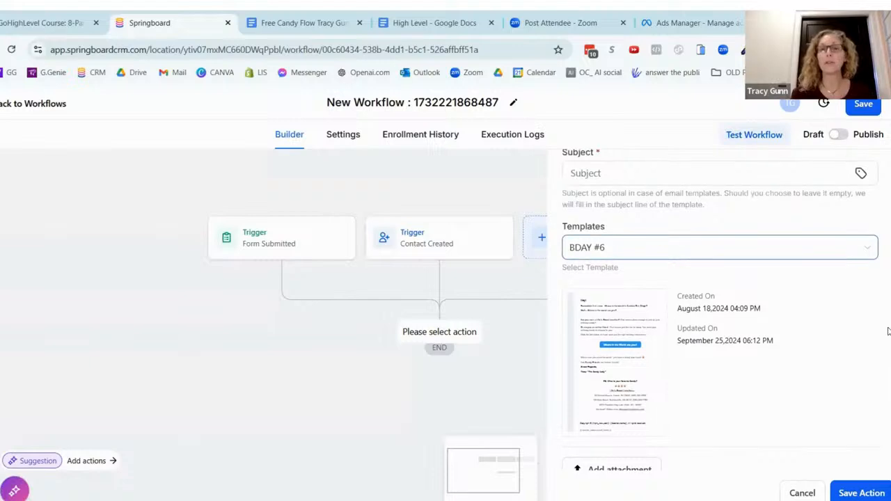
# Check the remaining settings of the email action that uses the BDAY #6 template and save the action.
pyautogui.scroll(4, 887, 348)
pyautogui.scroll(-3, 888, 313)
pyautogui.scroll(-1, 861, 491)
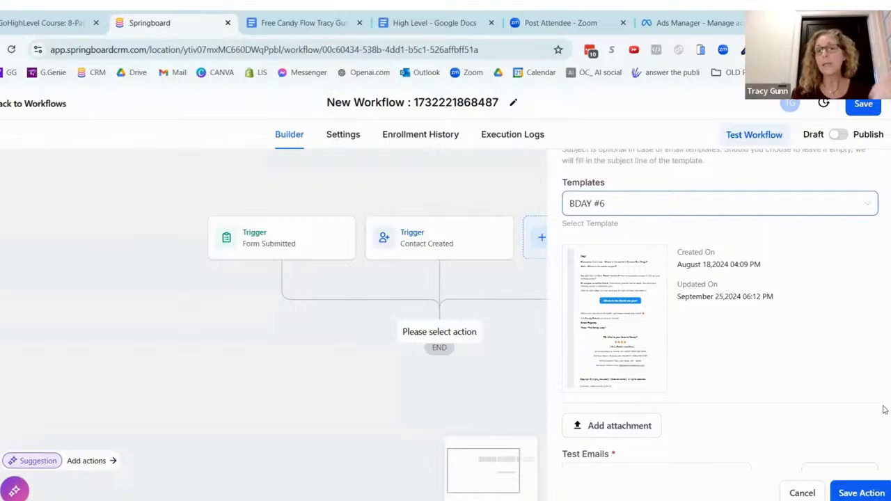
pyautogui.click(862, 492)
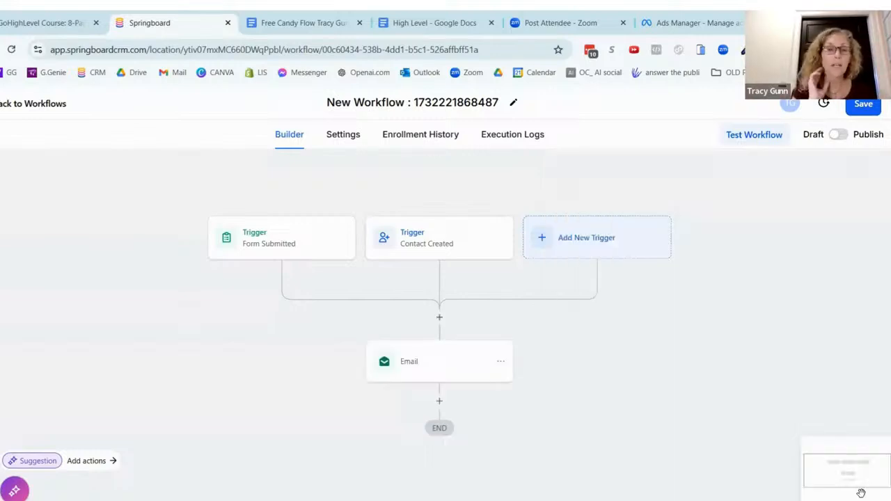
# Insert a Send SMS action after the Email step in the workflow.
pyautogui.click(439, 403)
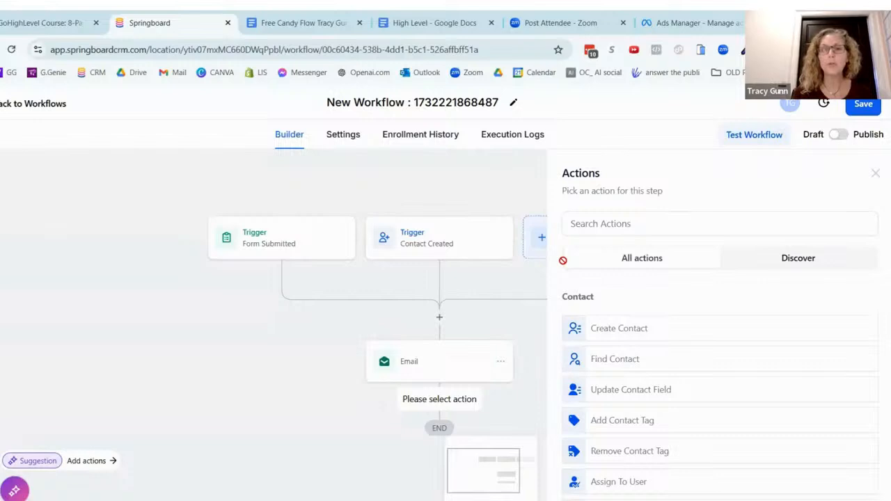
pyautogui.scroll(-1, 888, 218)
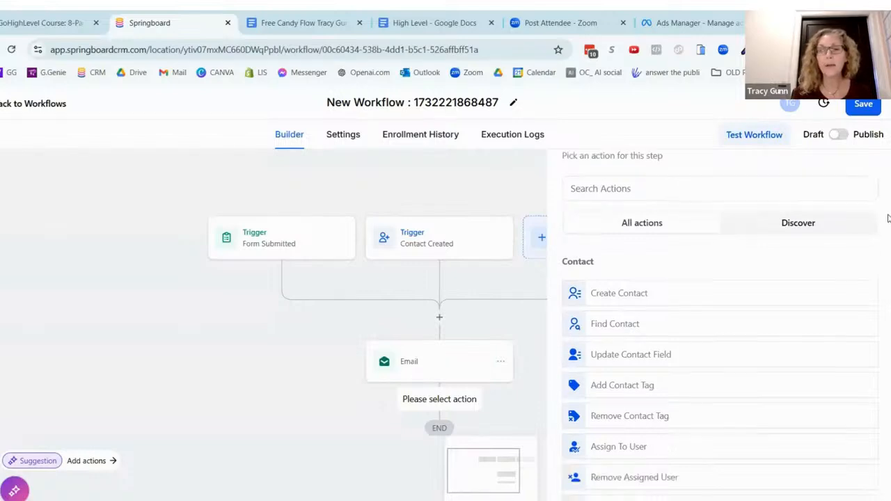
pyautogui.scroll(-8, 888, 223)
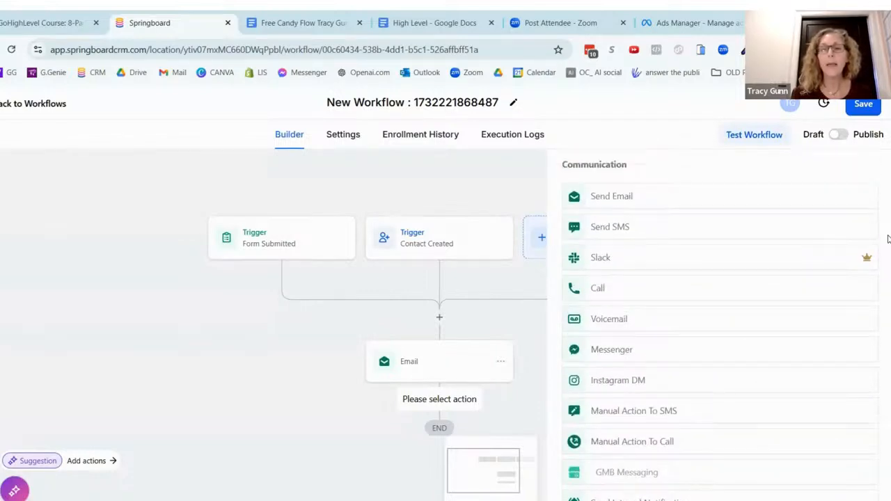
pyautogui.scroll(1, 878, 237)
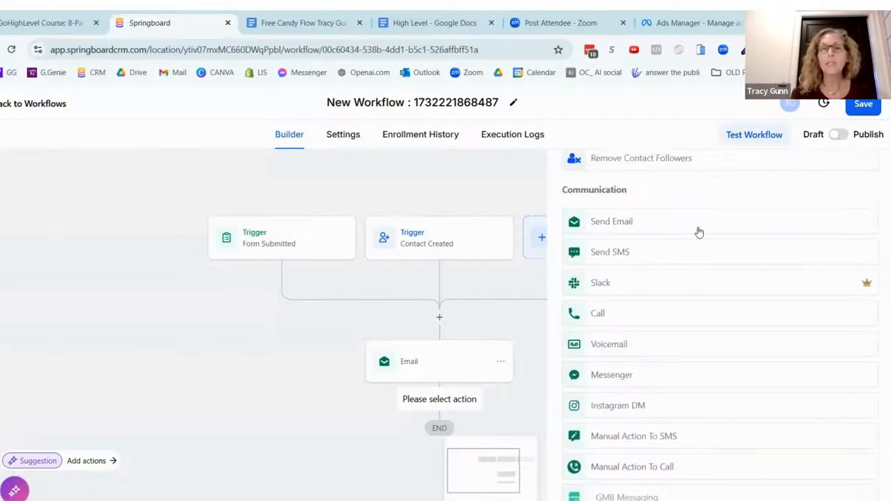
pyautogui.click(607, 255)
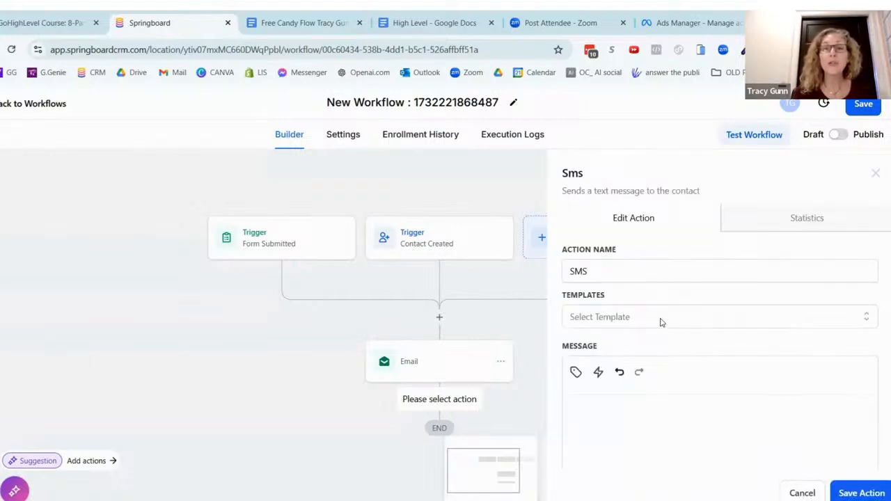
# Look through the SMS action's template choices, message, attachment and test phone number fields, and close it without saving.
pyautogui.click(661, 319)
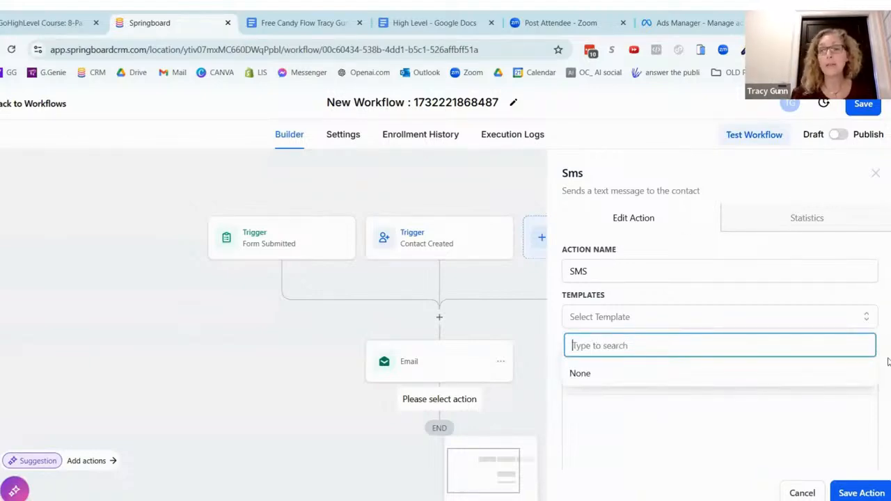
pyautogui.scroll(-3, 888, 363)
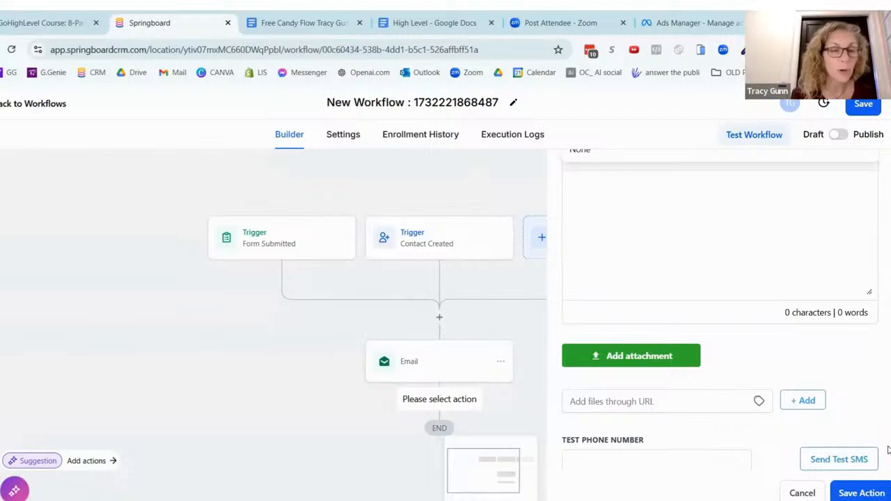
pyautogui.scroll(-1, 889, 449)
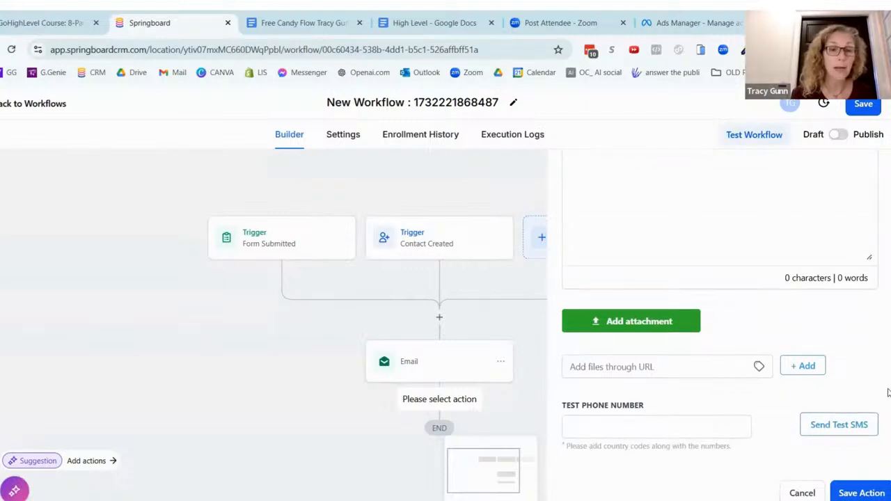
pyautogui.scroll(2, 888, 393)
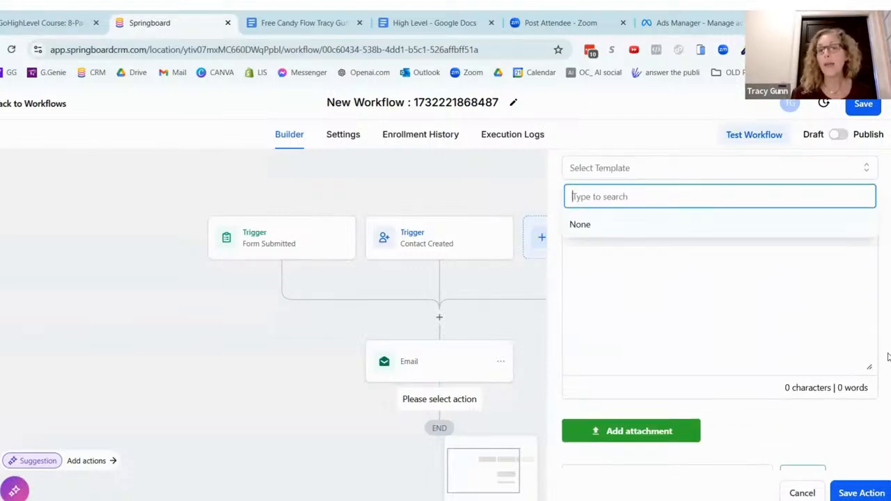
pyautogui.scroll(3, 888, 356)
pyautogui.click(502, 179)
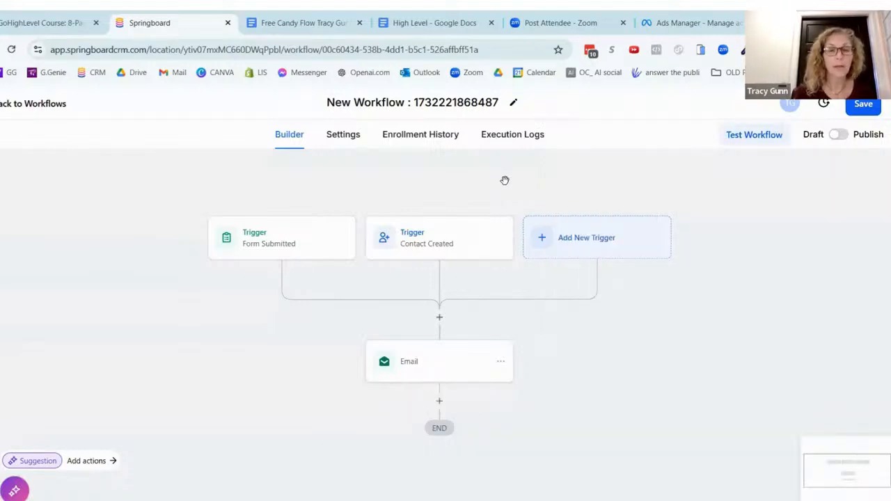
pyautogui.scroll(-2, 687, 302)
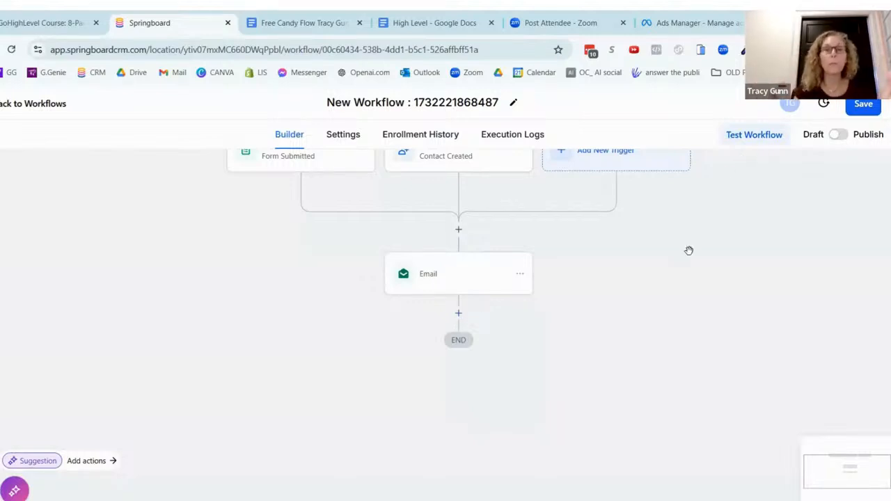
pyautogui.scroll(3, 748, 367)
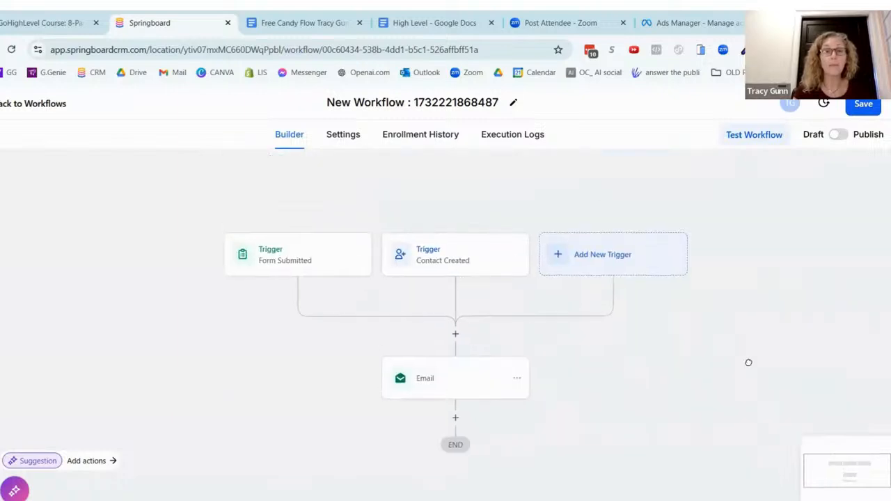
pyautogui.moveTo(748, 363); pyautogui.dragTo(749, 361)
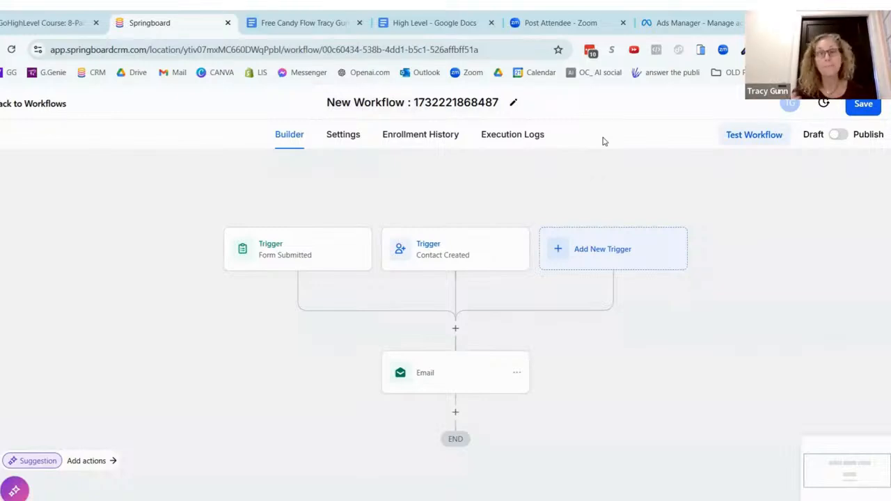
# Return to the workflow list, discarding the new workflow's unsaved changes, and open the Content AI page.
pyautogui.click(3, 105)
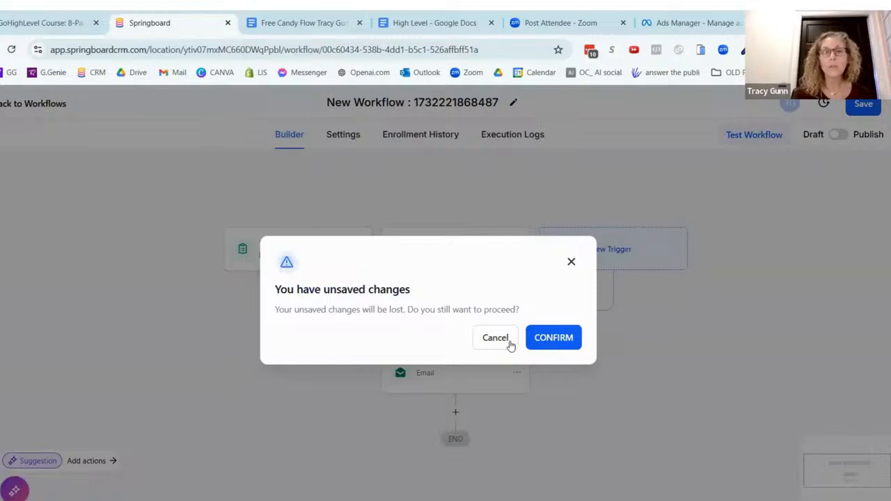
pyautogui.click(561, 341)
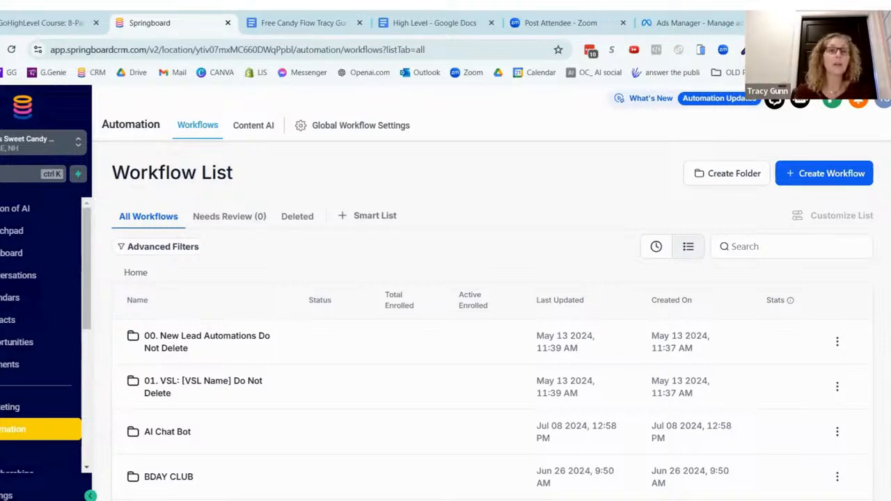
pyautogui.click(267, 128)
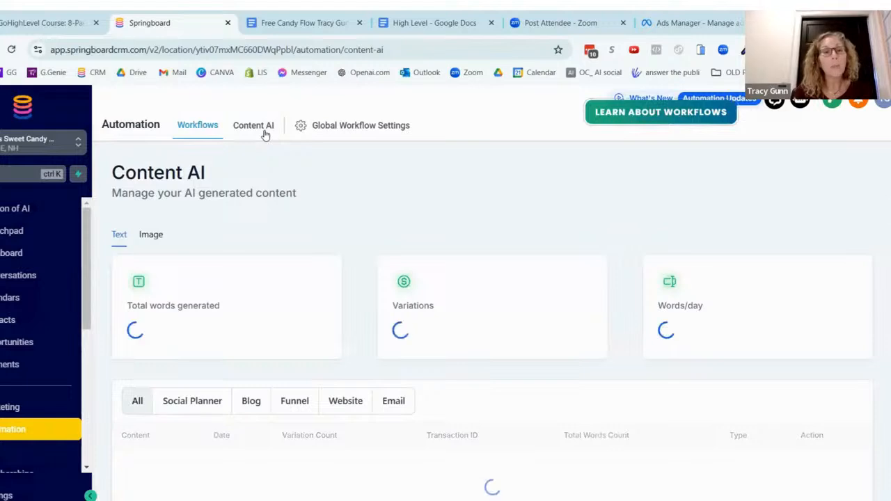